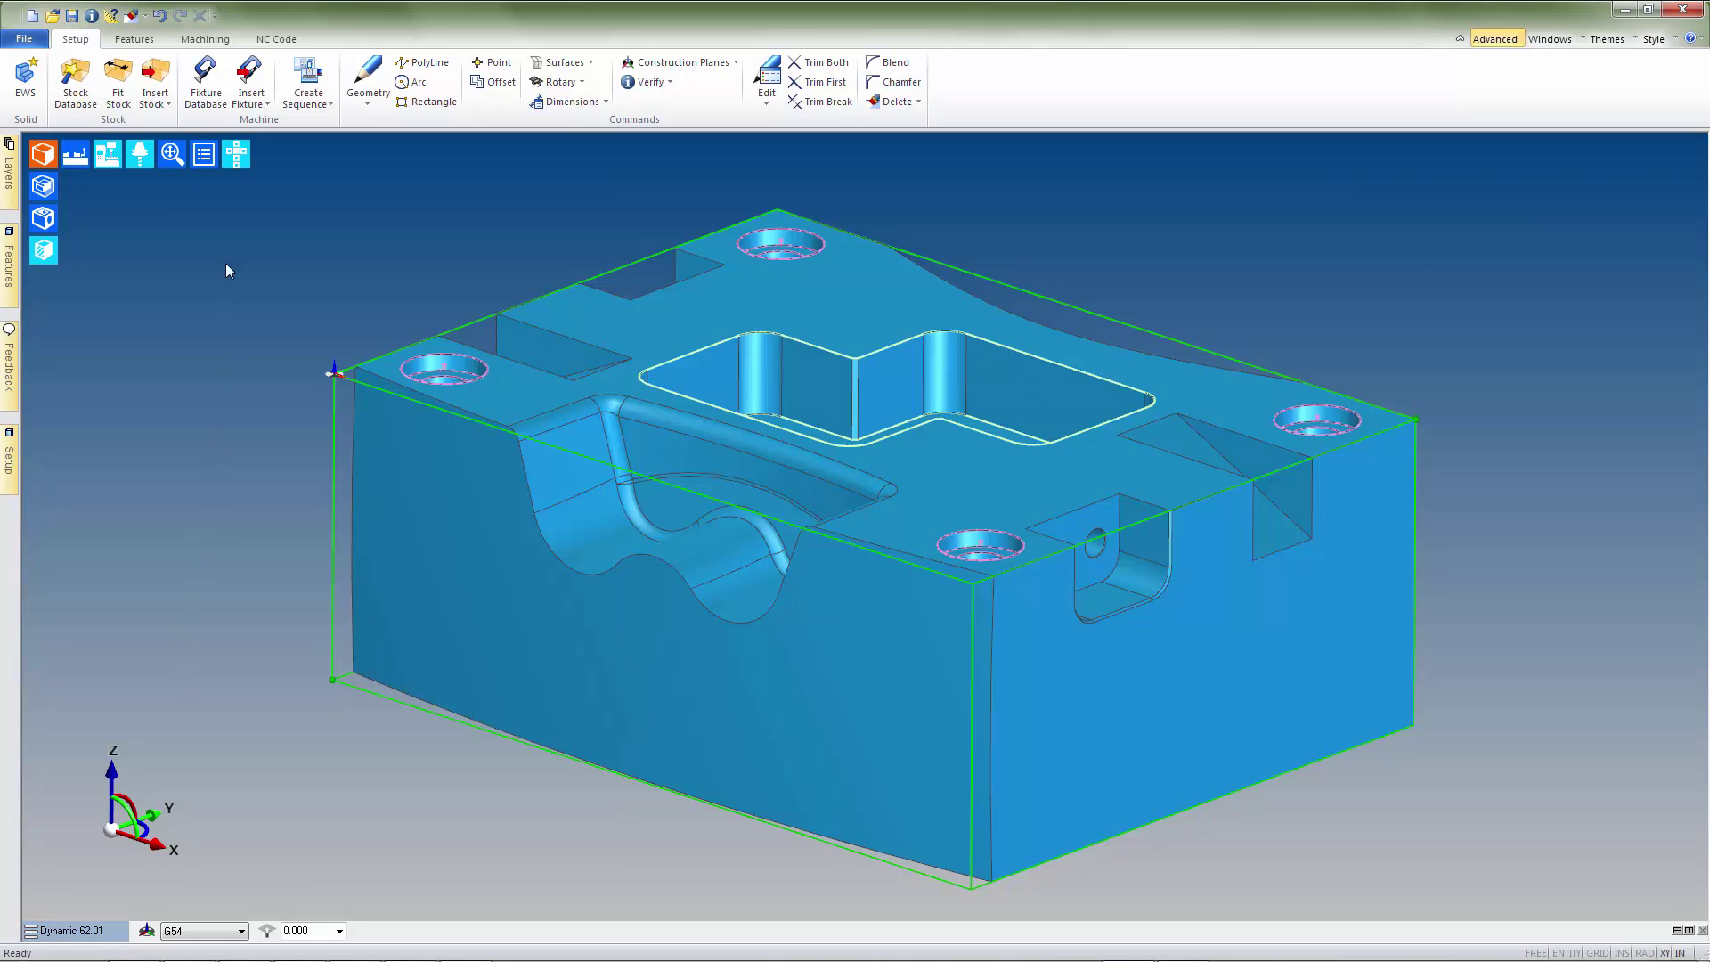
- Turn on axis display in Configure View for the block
click(206, 166)
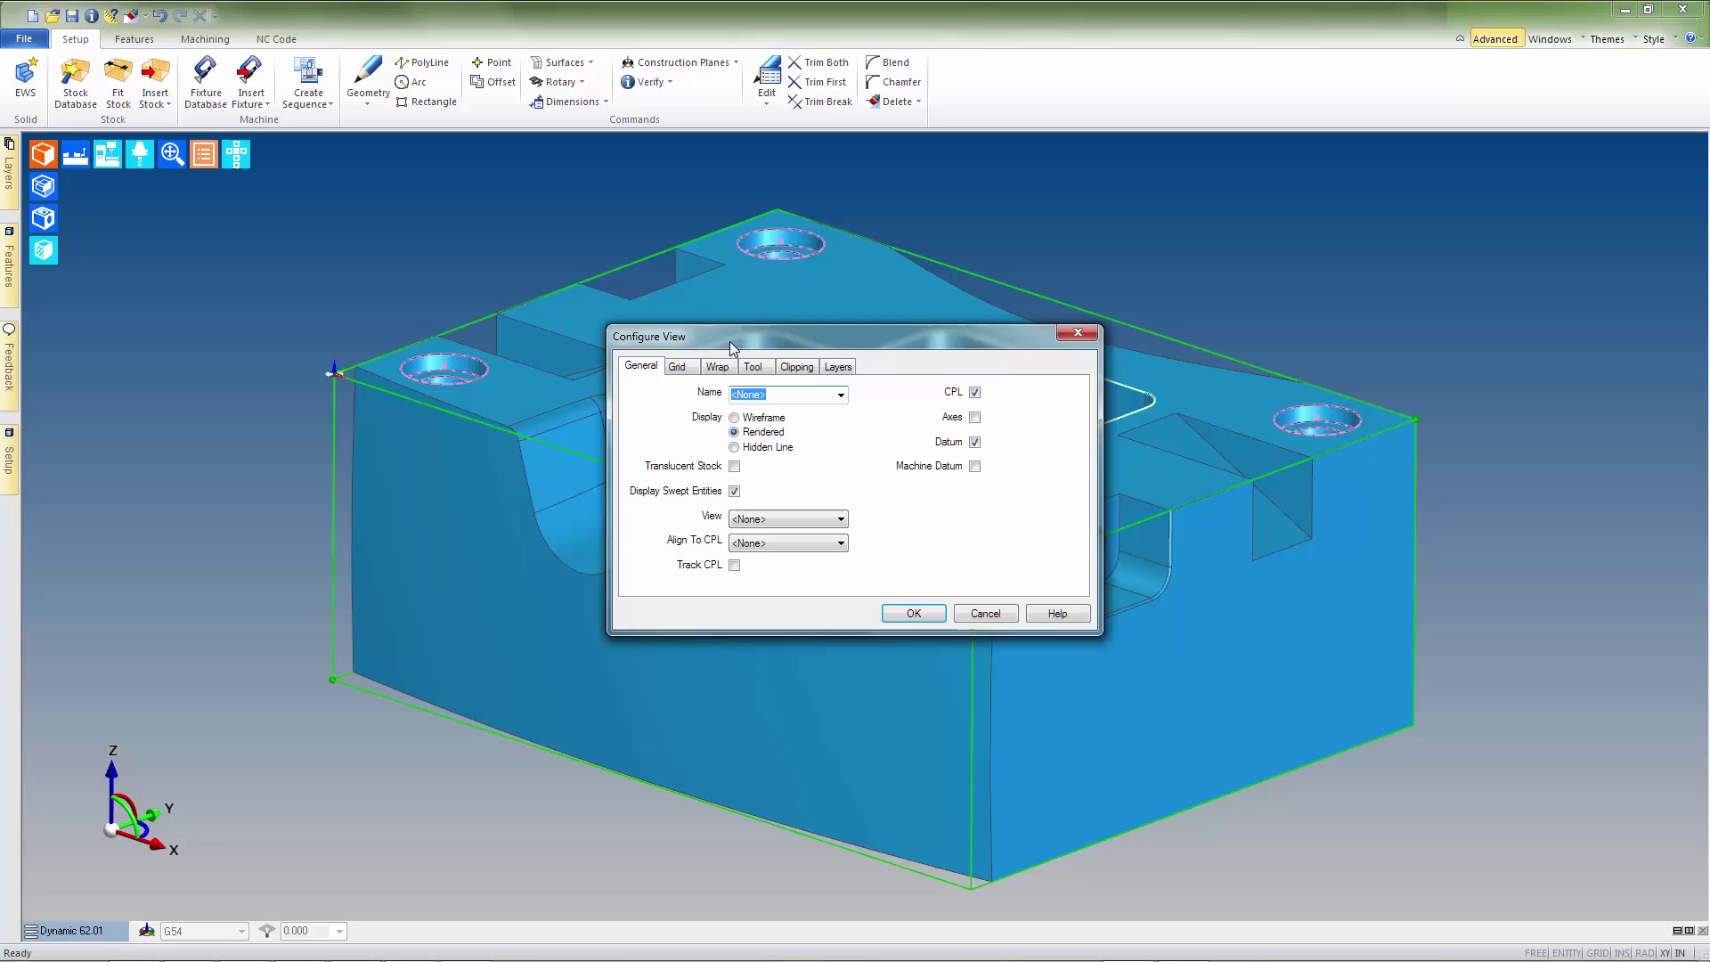
click(974, 416)
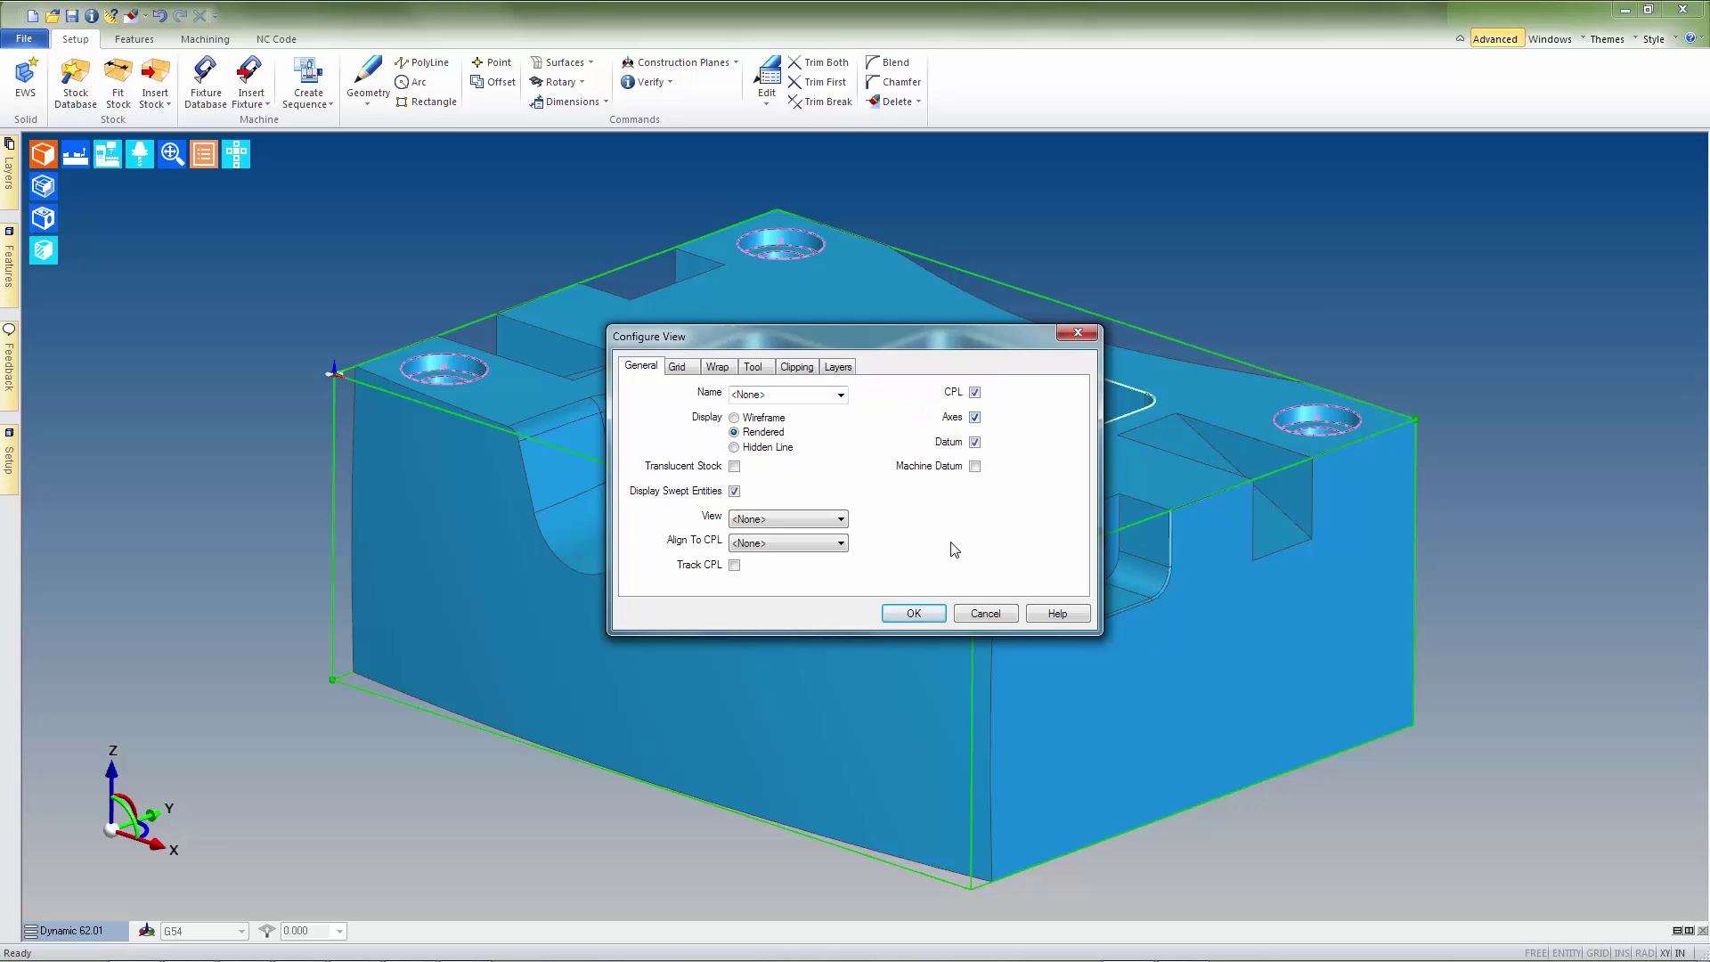
click(917, 613)
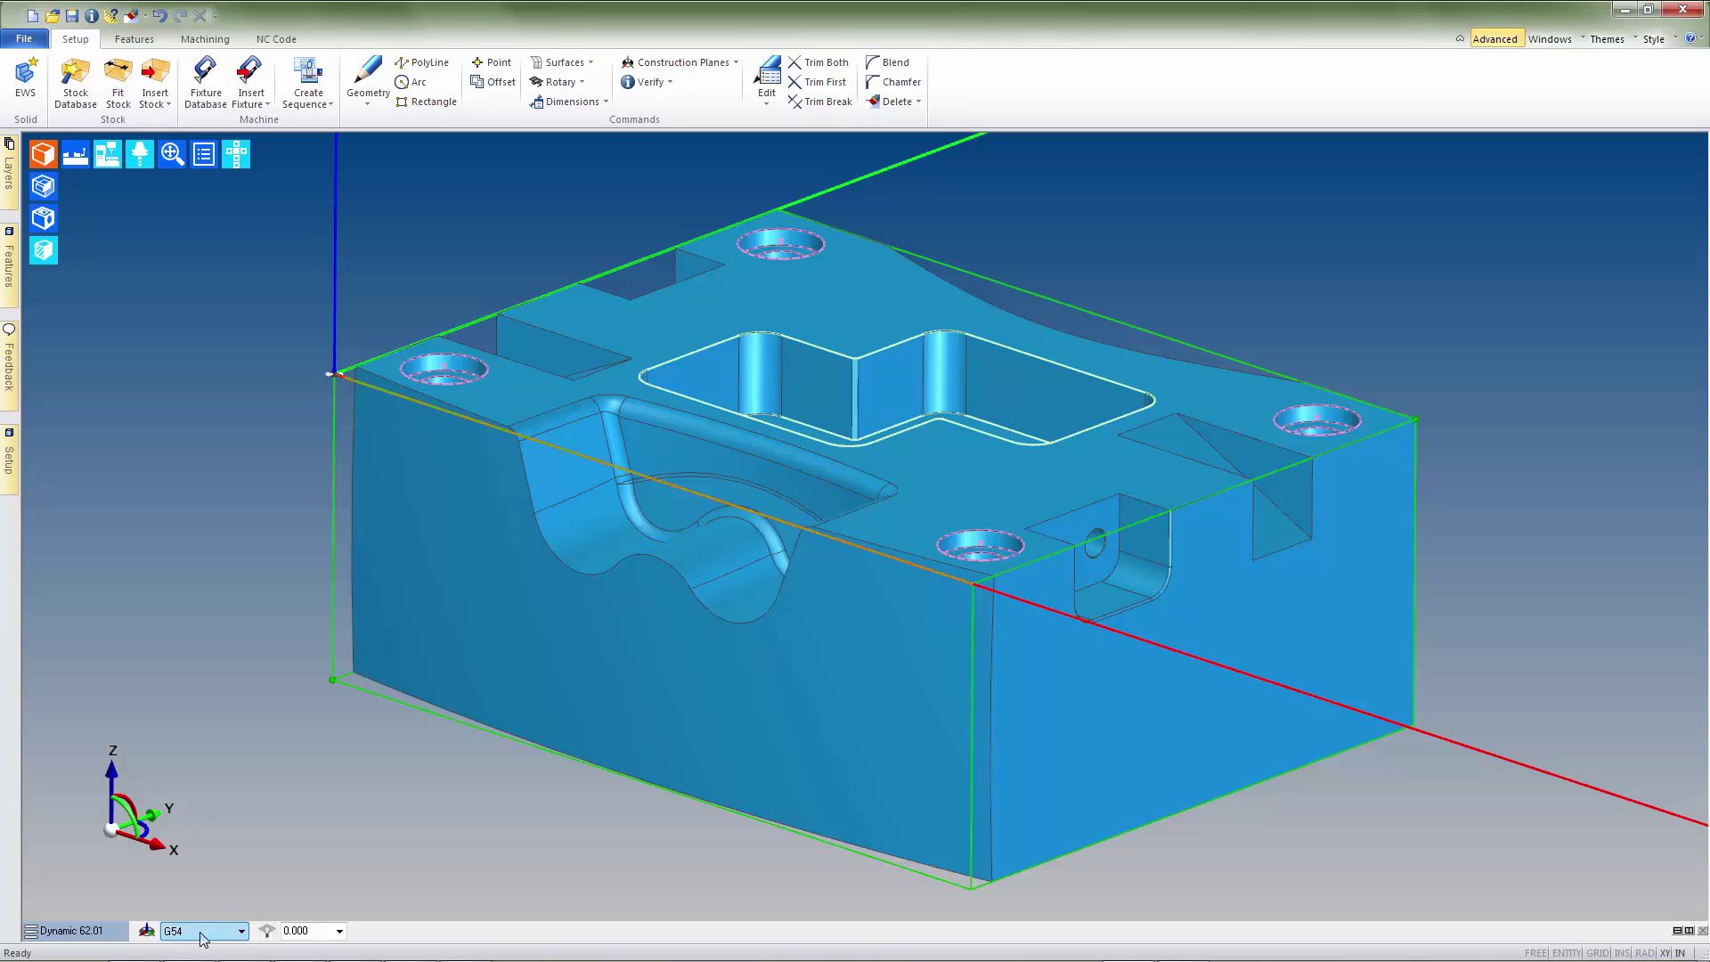
- Preview work offsets G55 through G58 in the offset box, then return to G54
scroll(203, 938, down, 1)
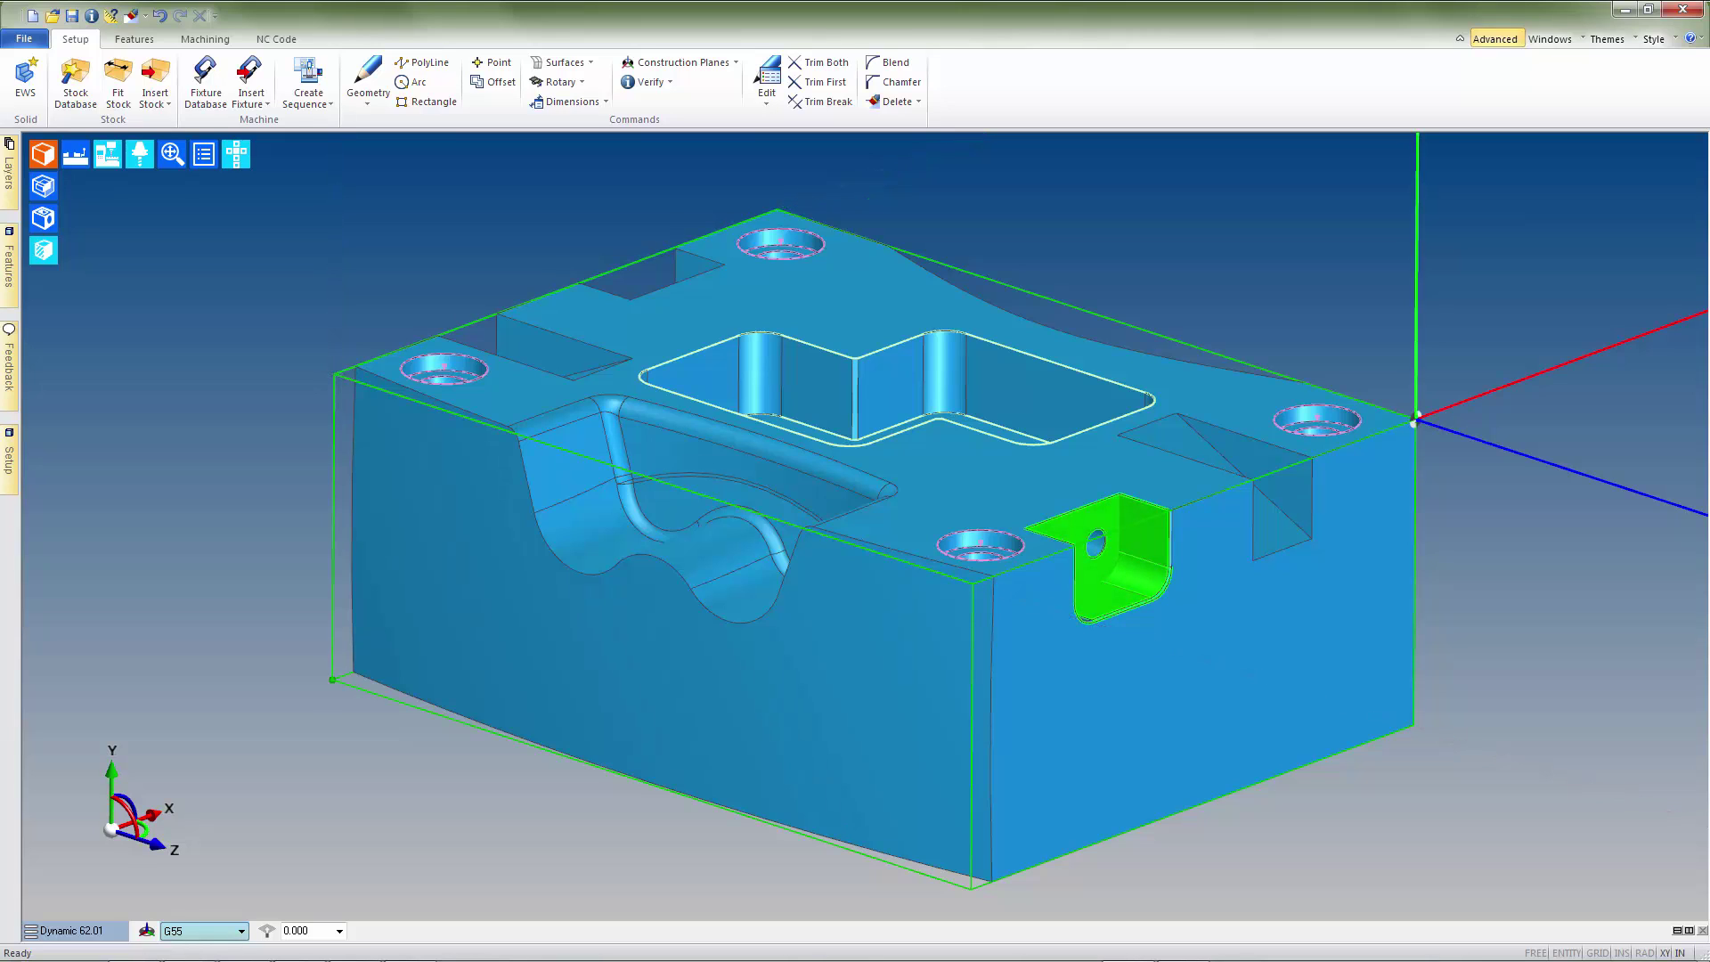
scroll(203, 930, down, 1)
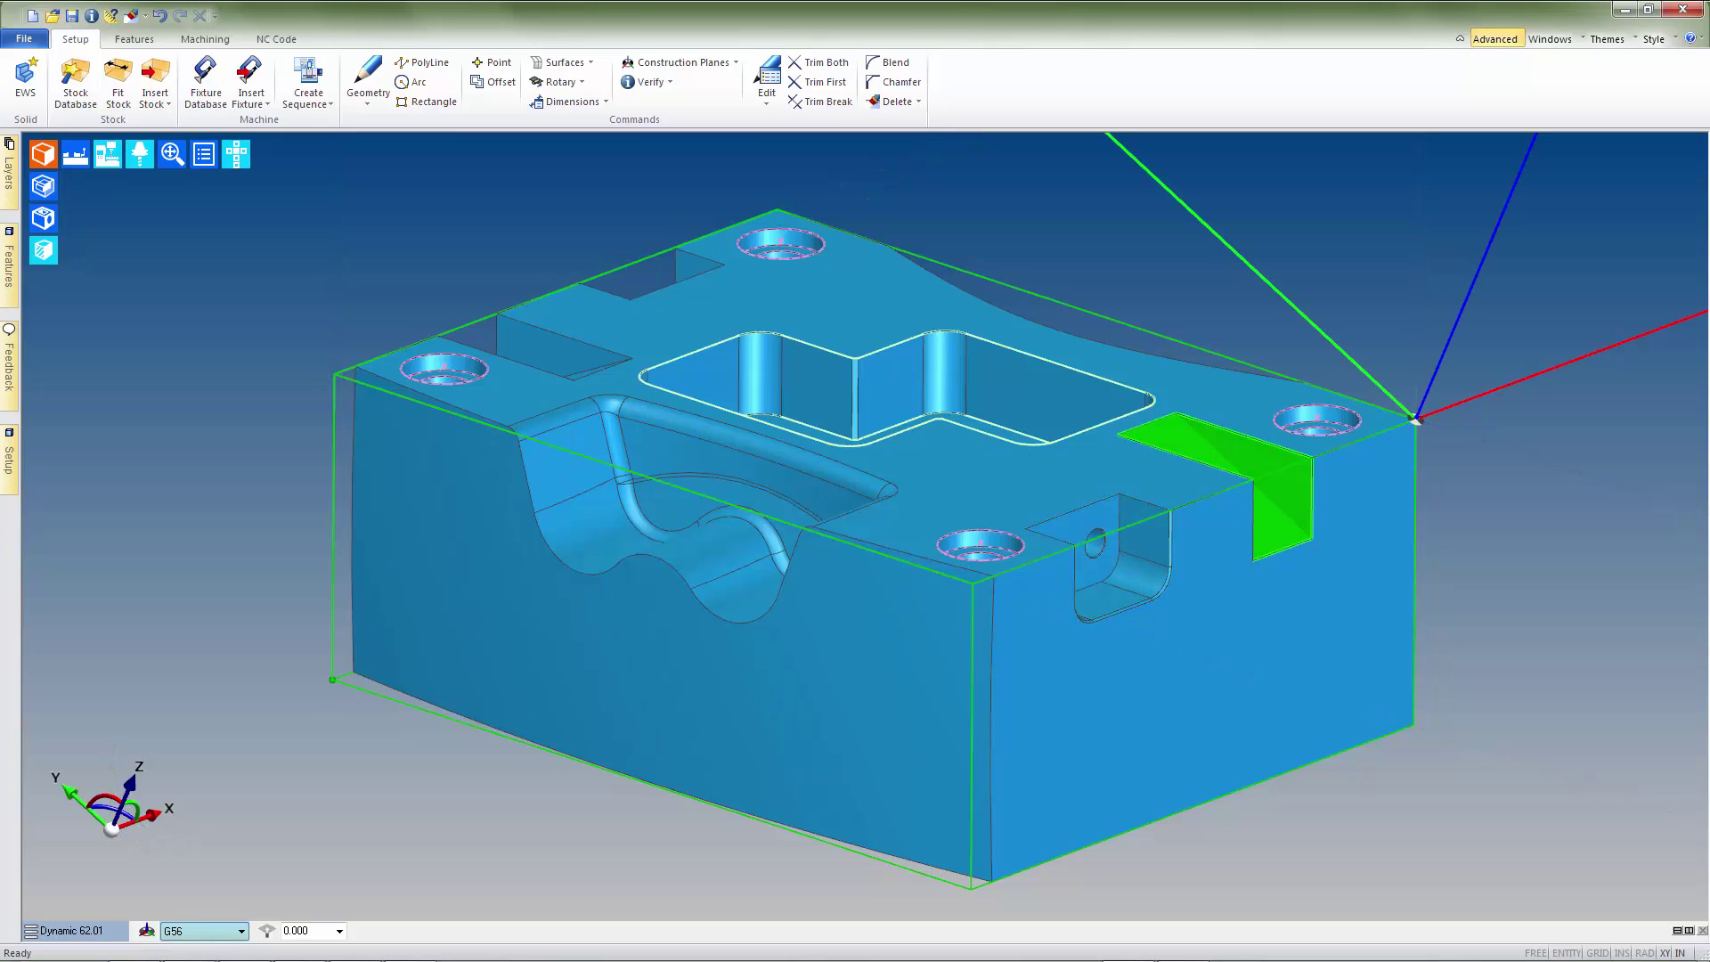
scroll(203, 930, down, 1)
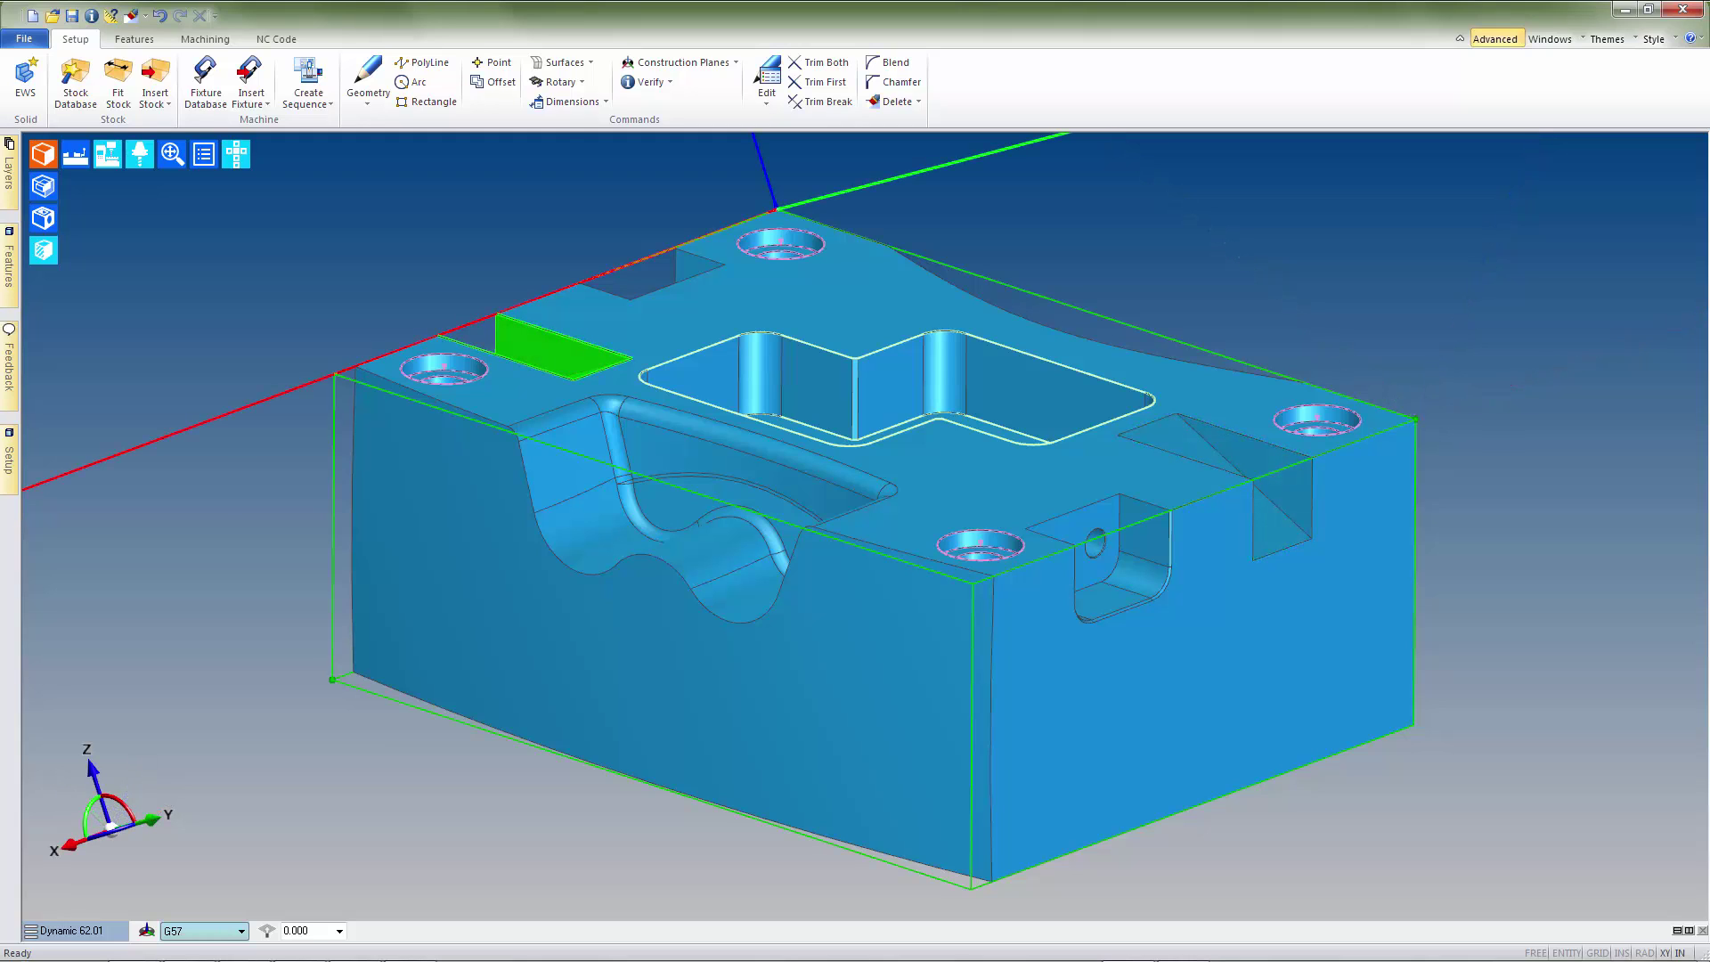
scroll(203, 931, down, 1)
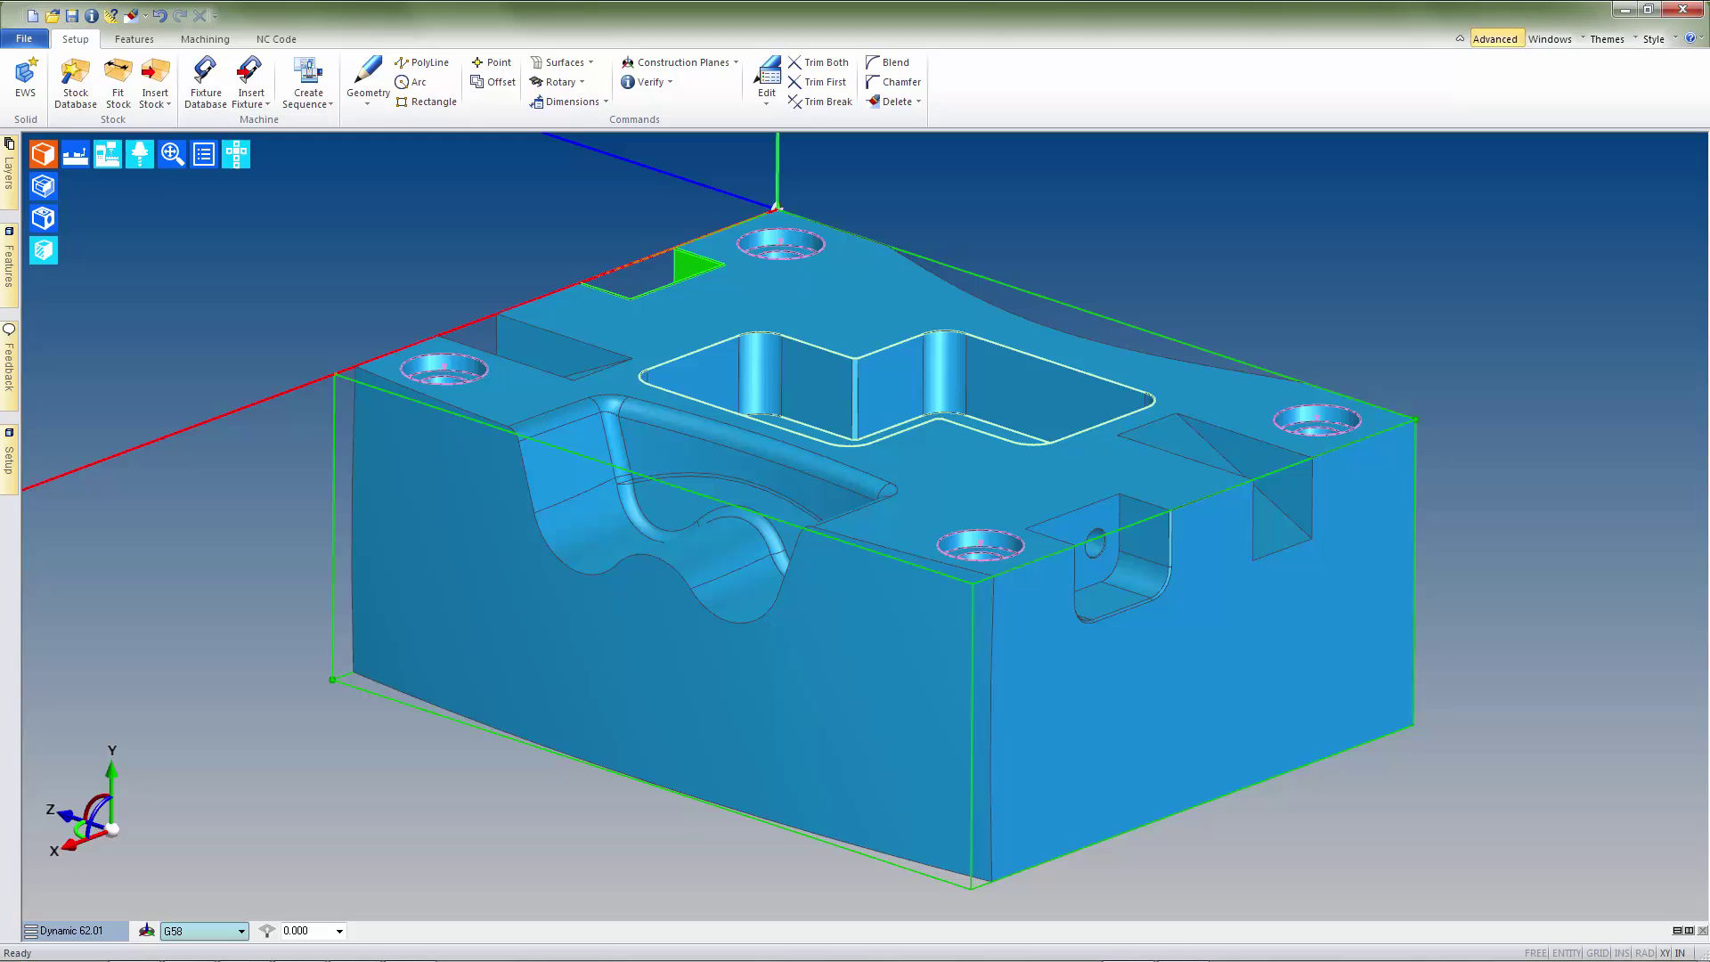
scroll(203, 930, up, 4)
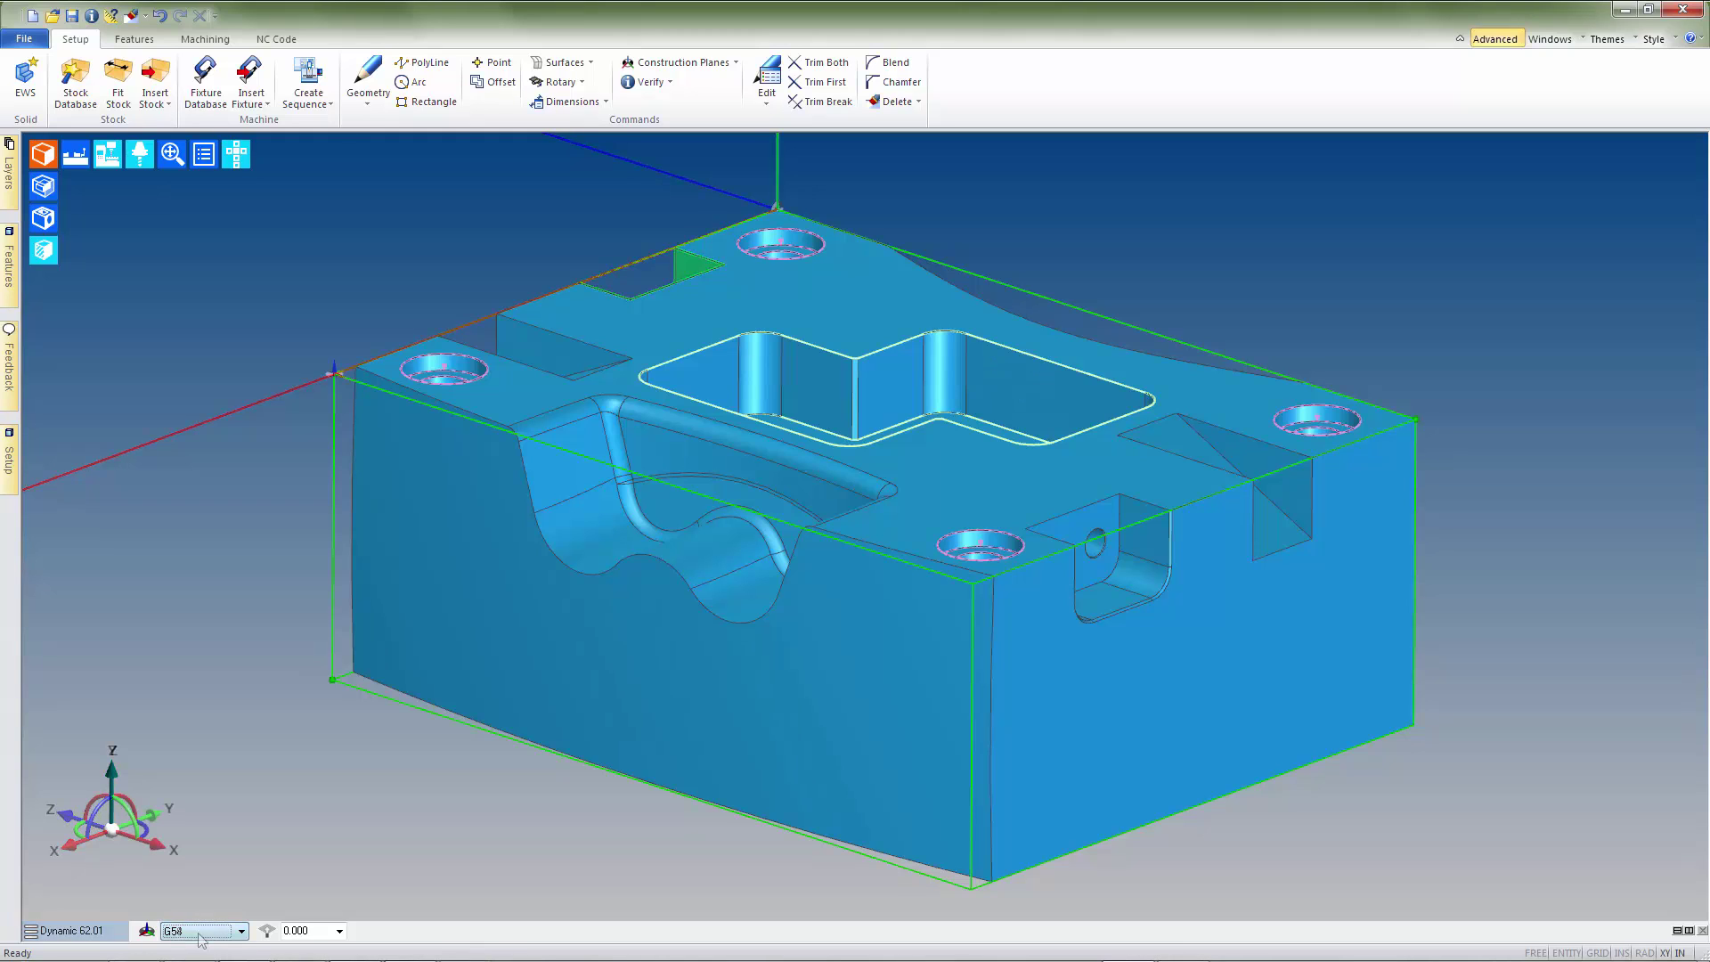
- Launch Find Features from the Features tab to bring up the Feature Finder
click(135, 40)
click(41, 78)
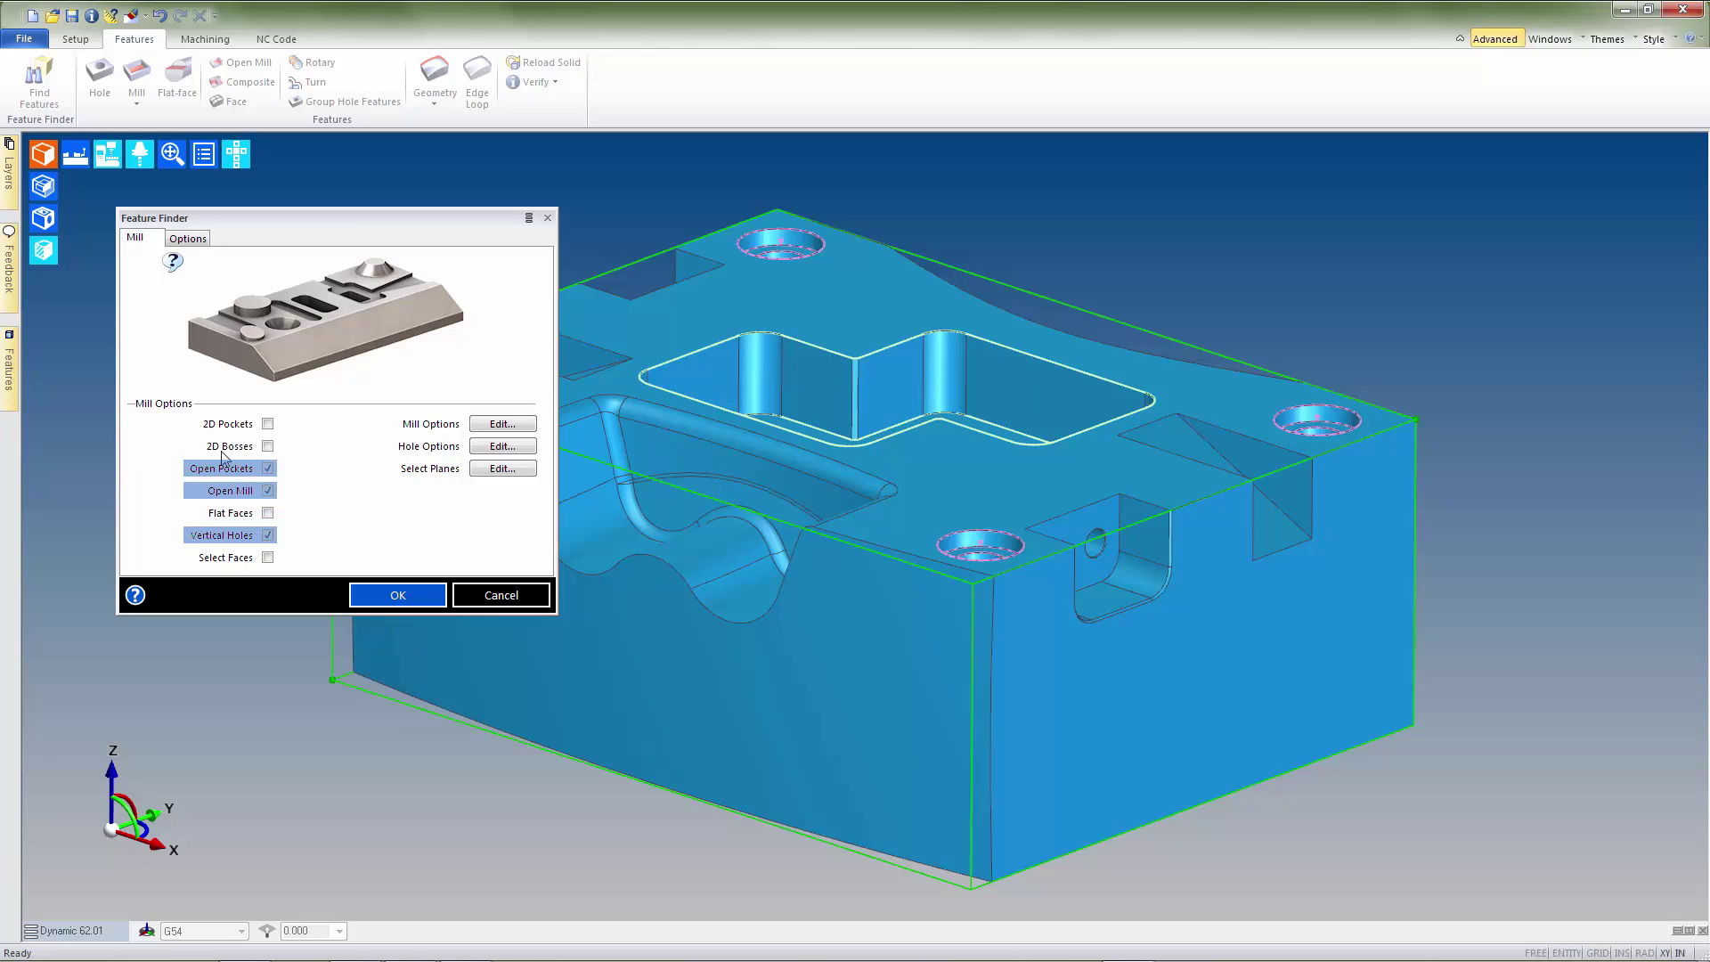
- Select CPL planes G55 through G58 for the search and run feature finding
click(503, 469)
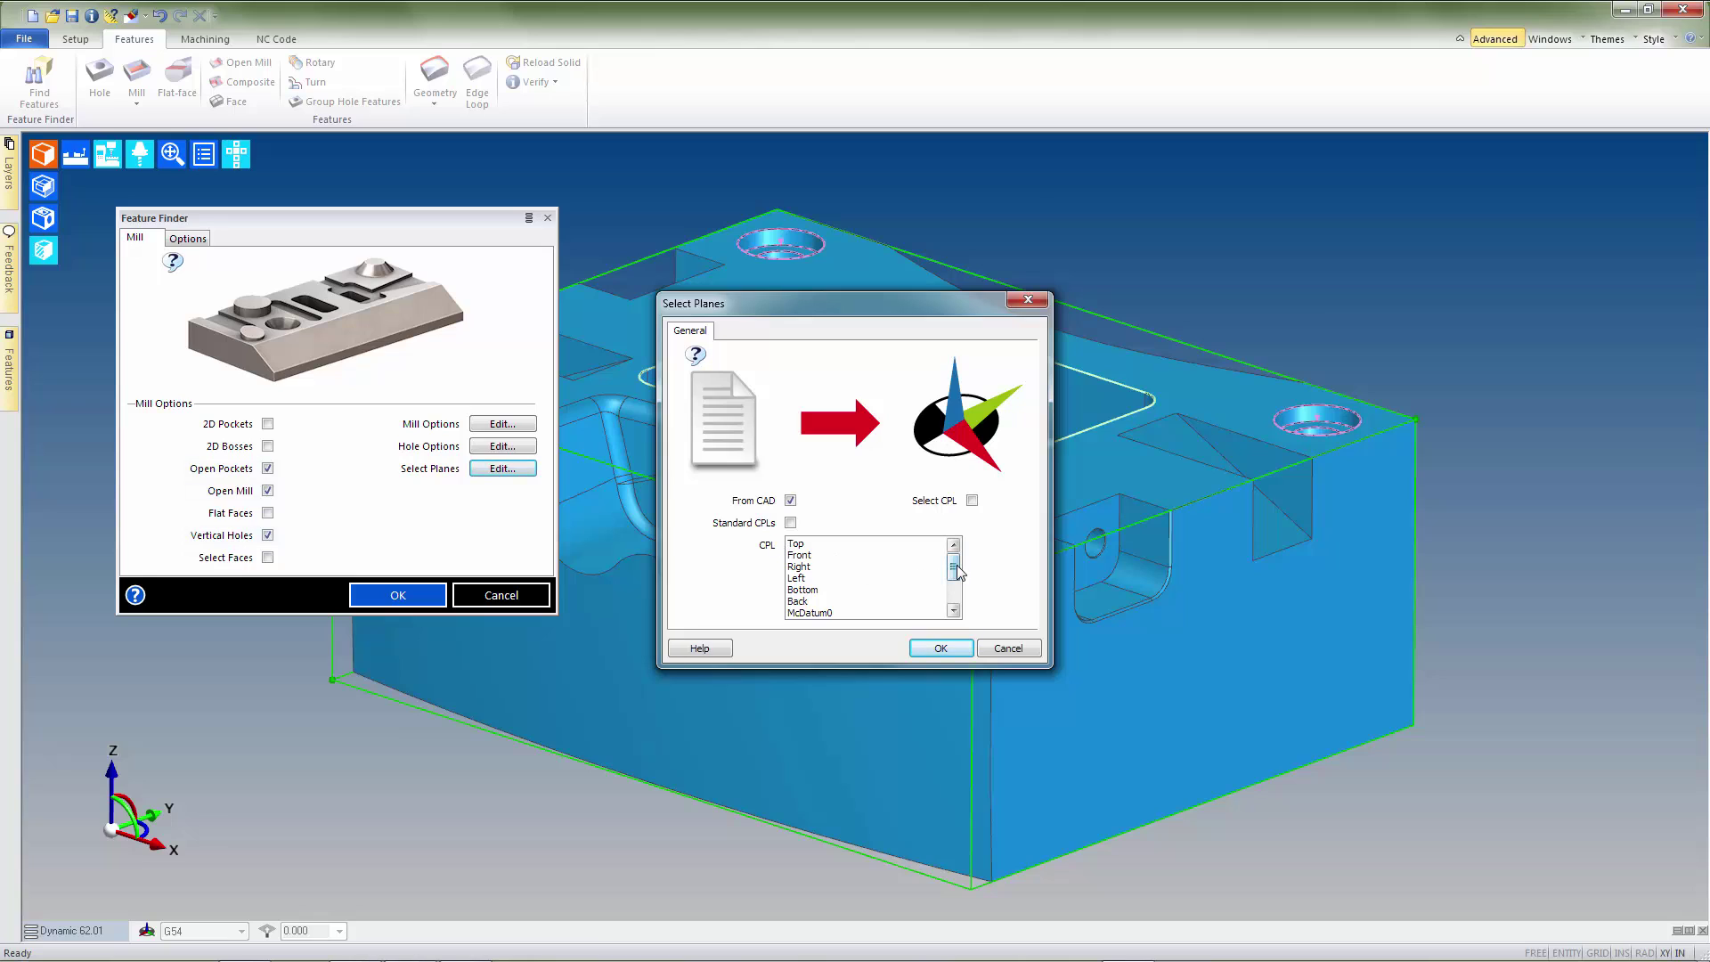
drag(956, 574, 956, 623)
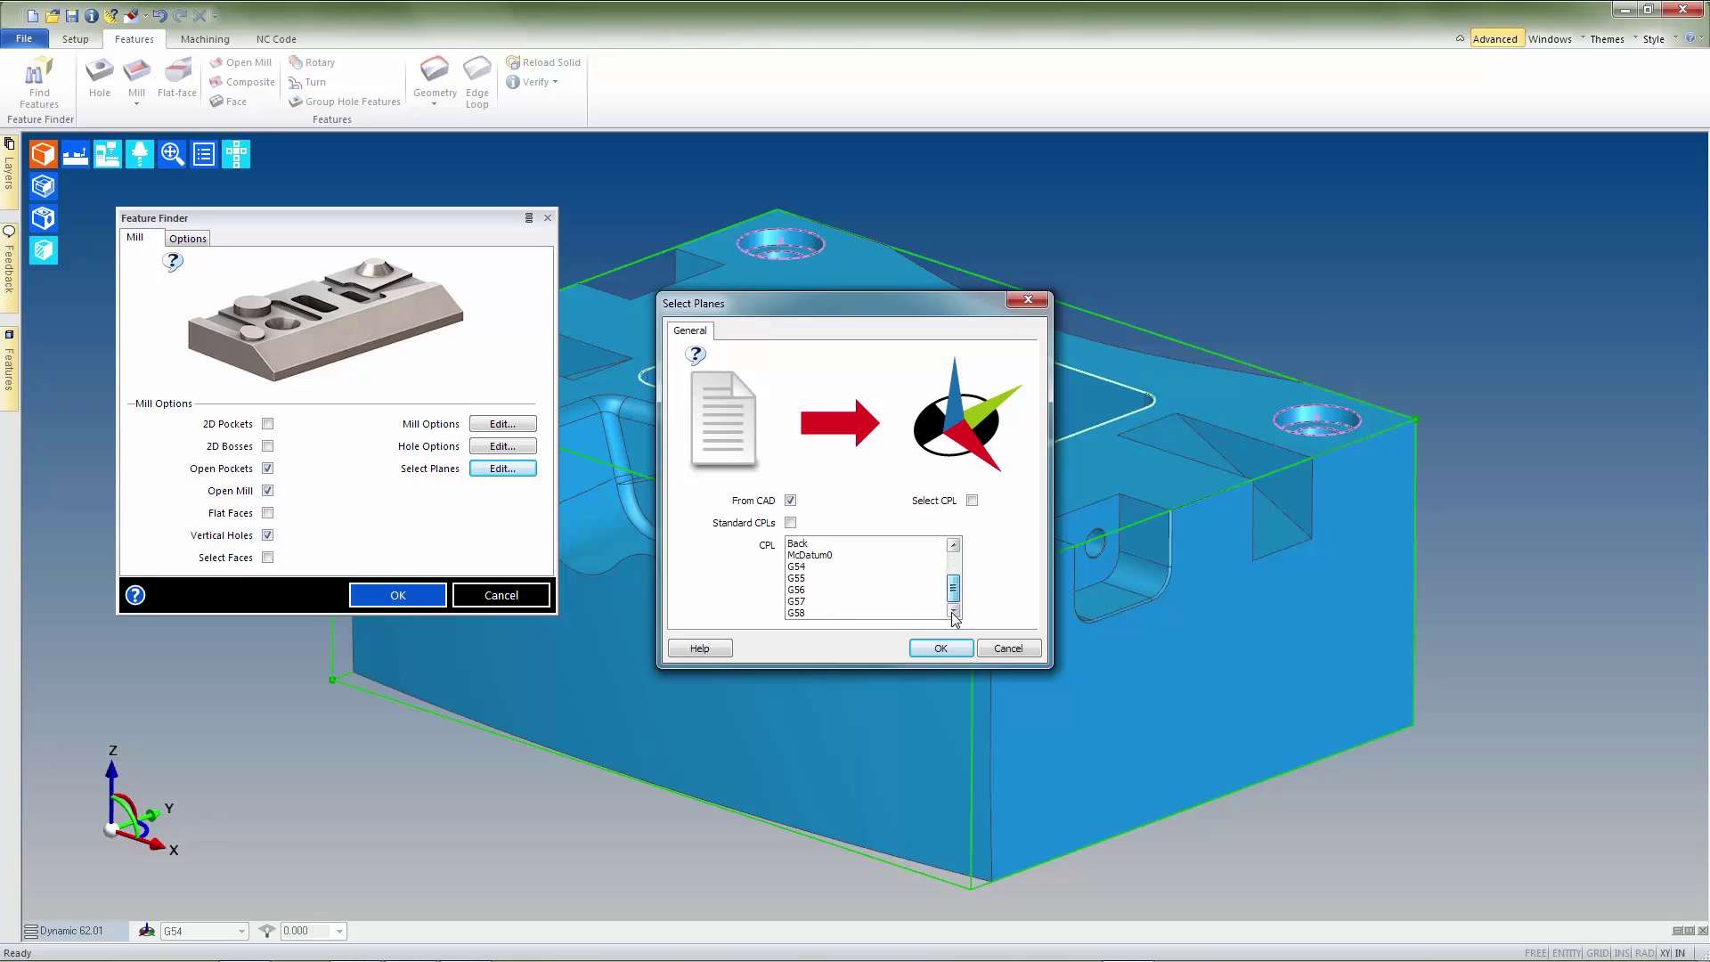
click(828, 579)
shift+click(823, 589)
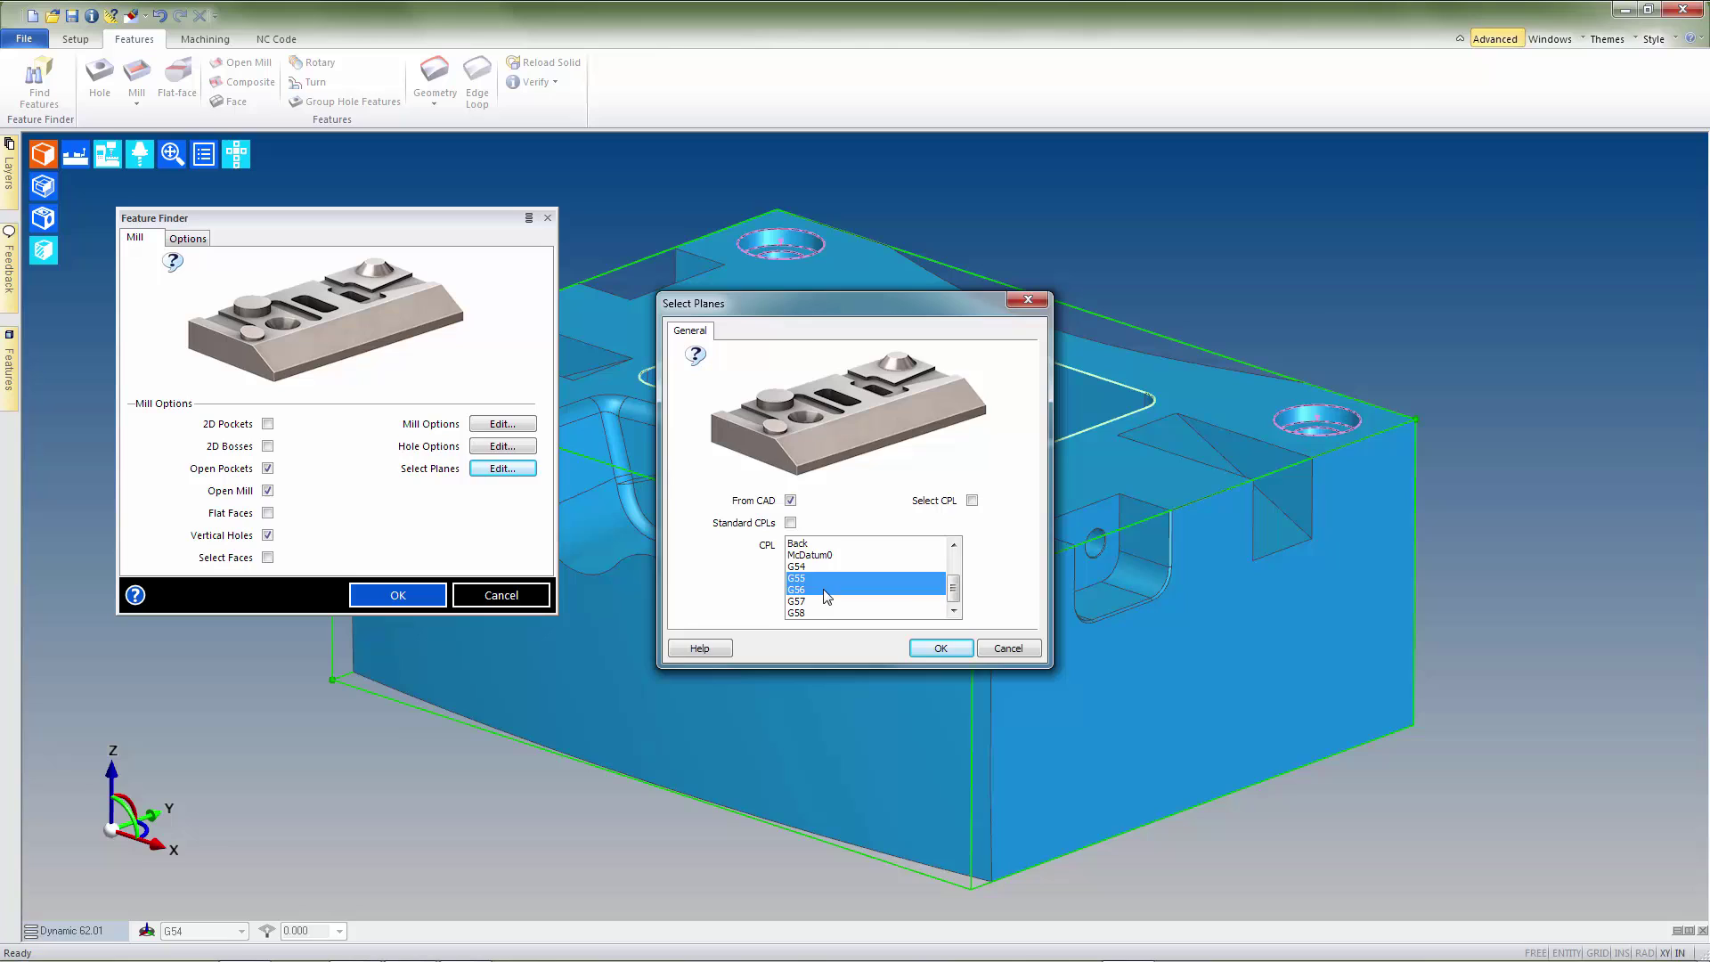
shift+click(821, 603)
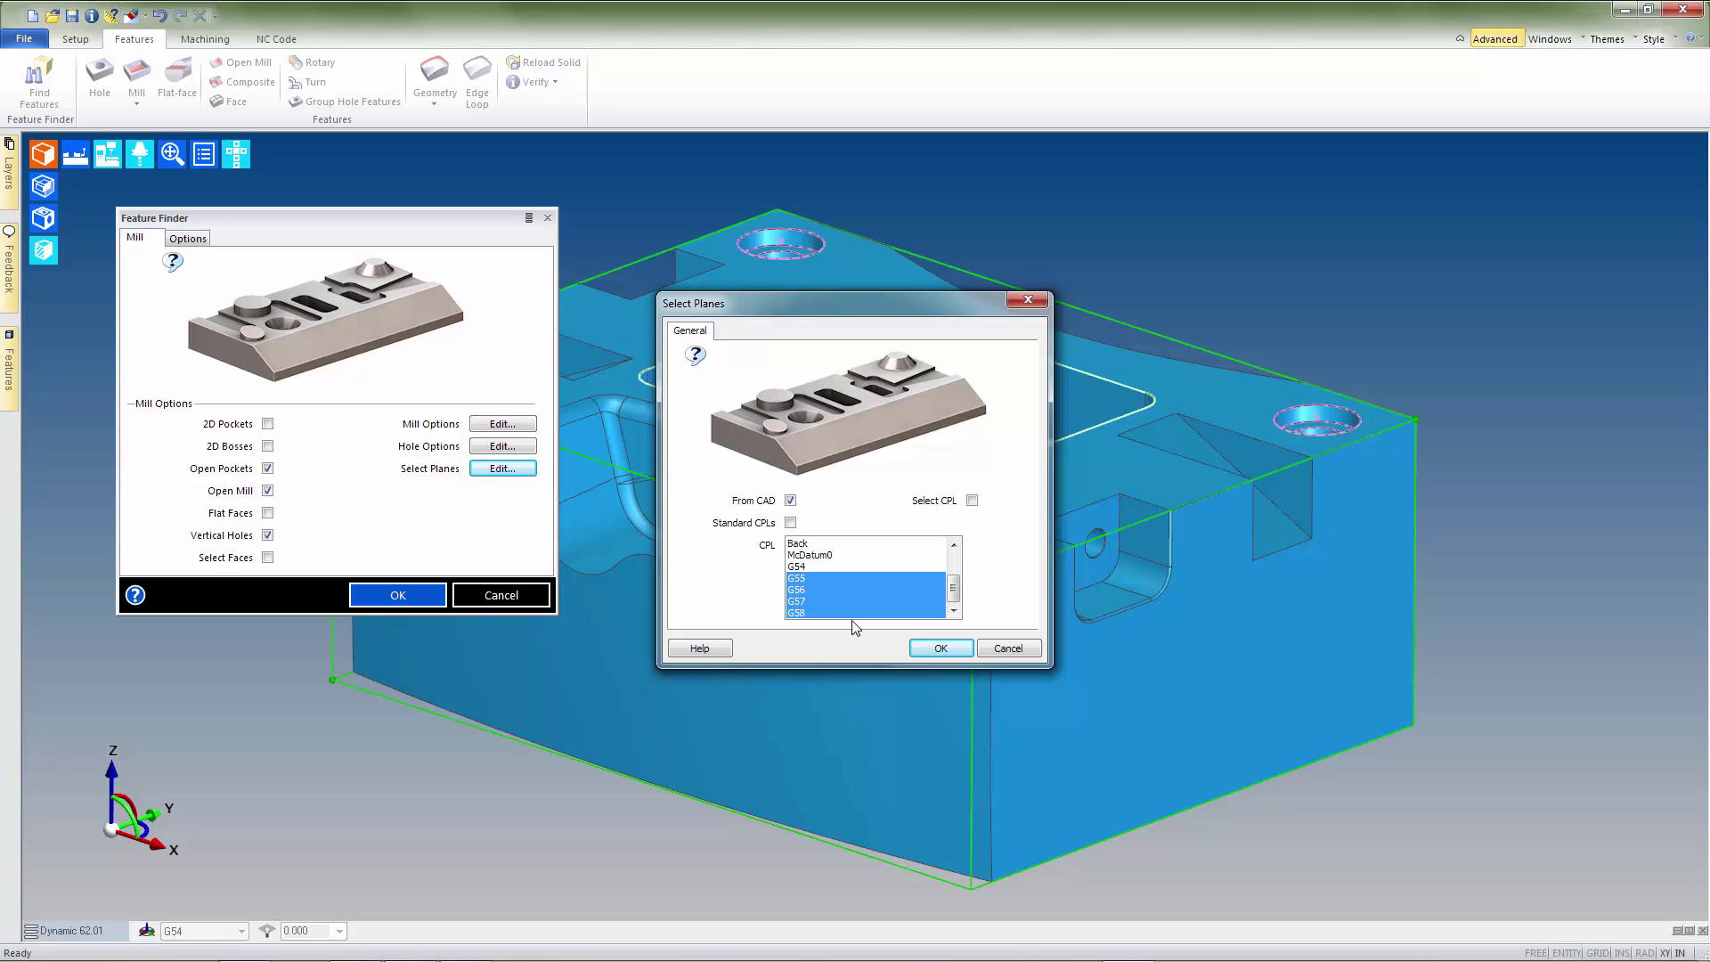
click(938, 648)
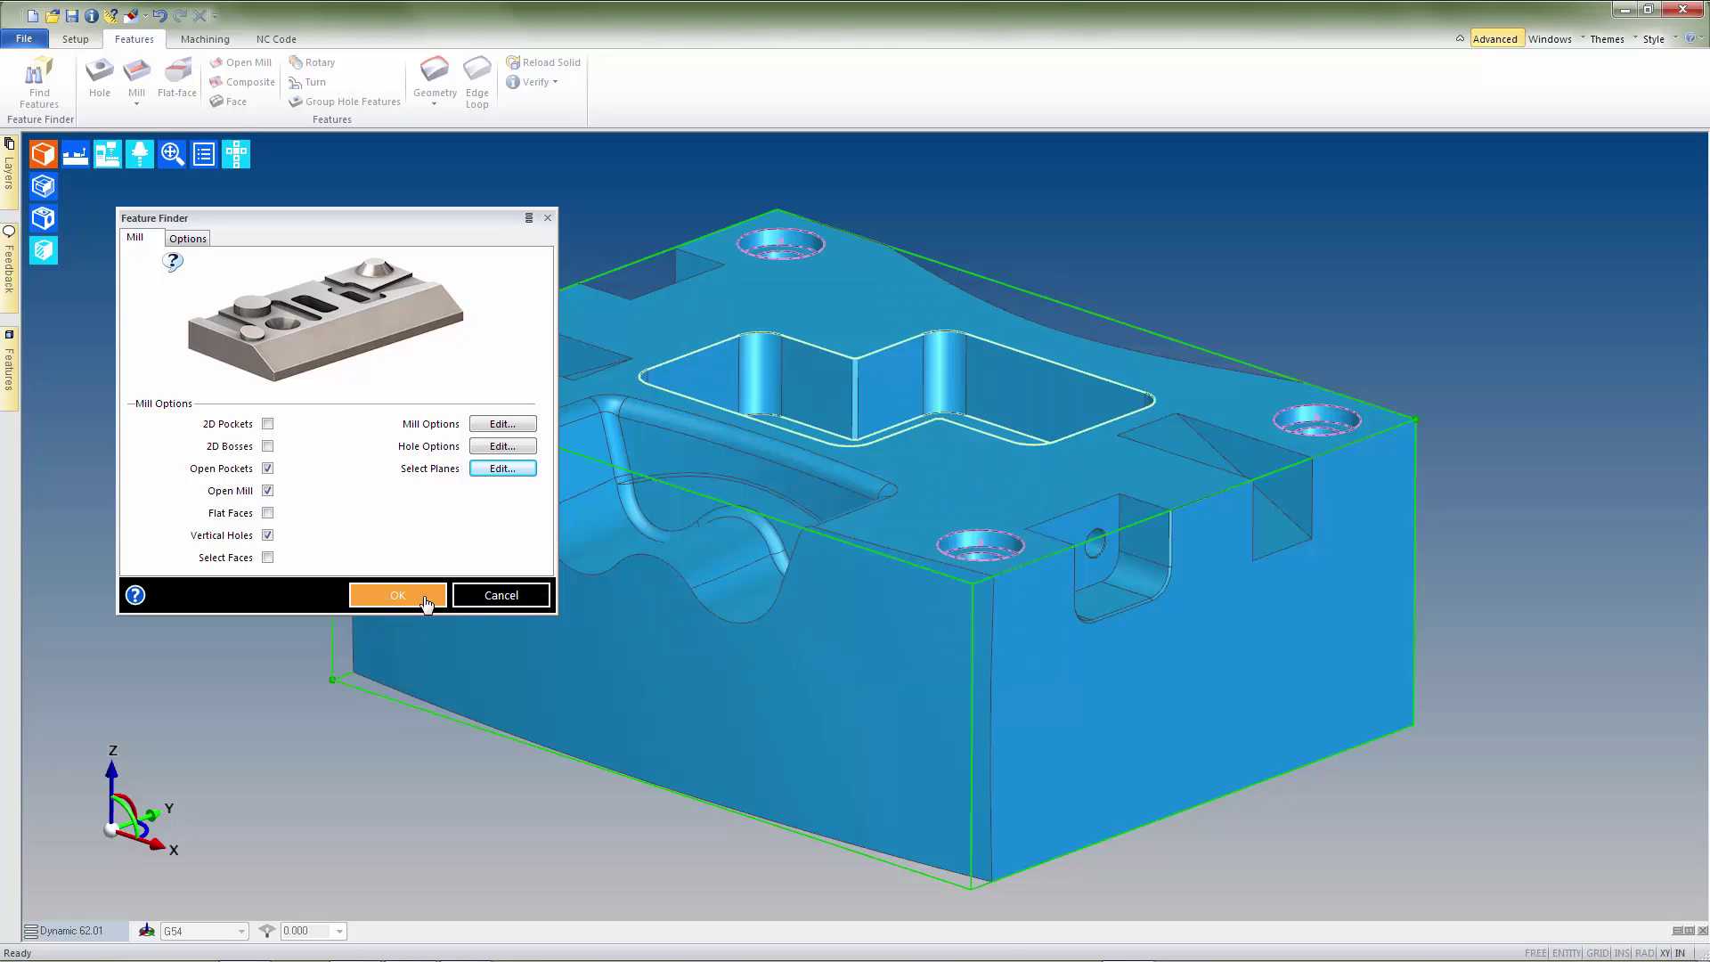
click(423, 593)
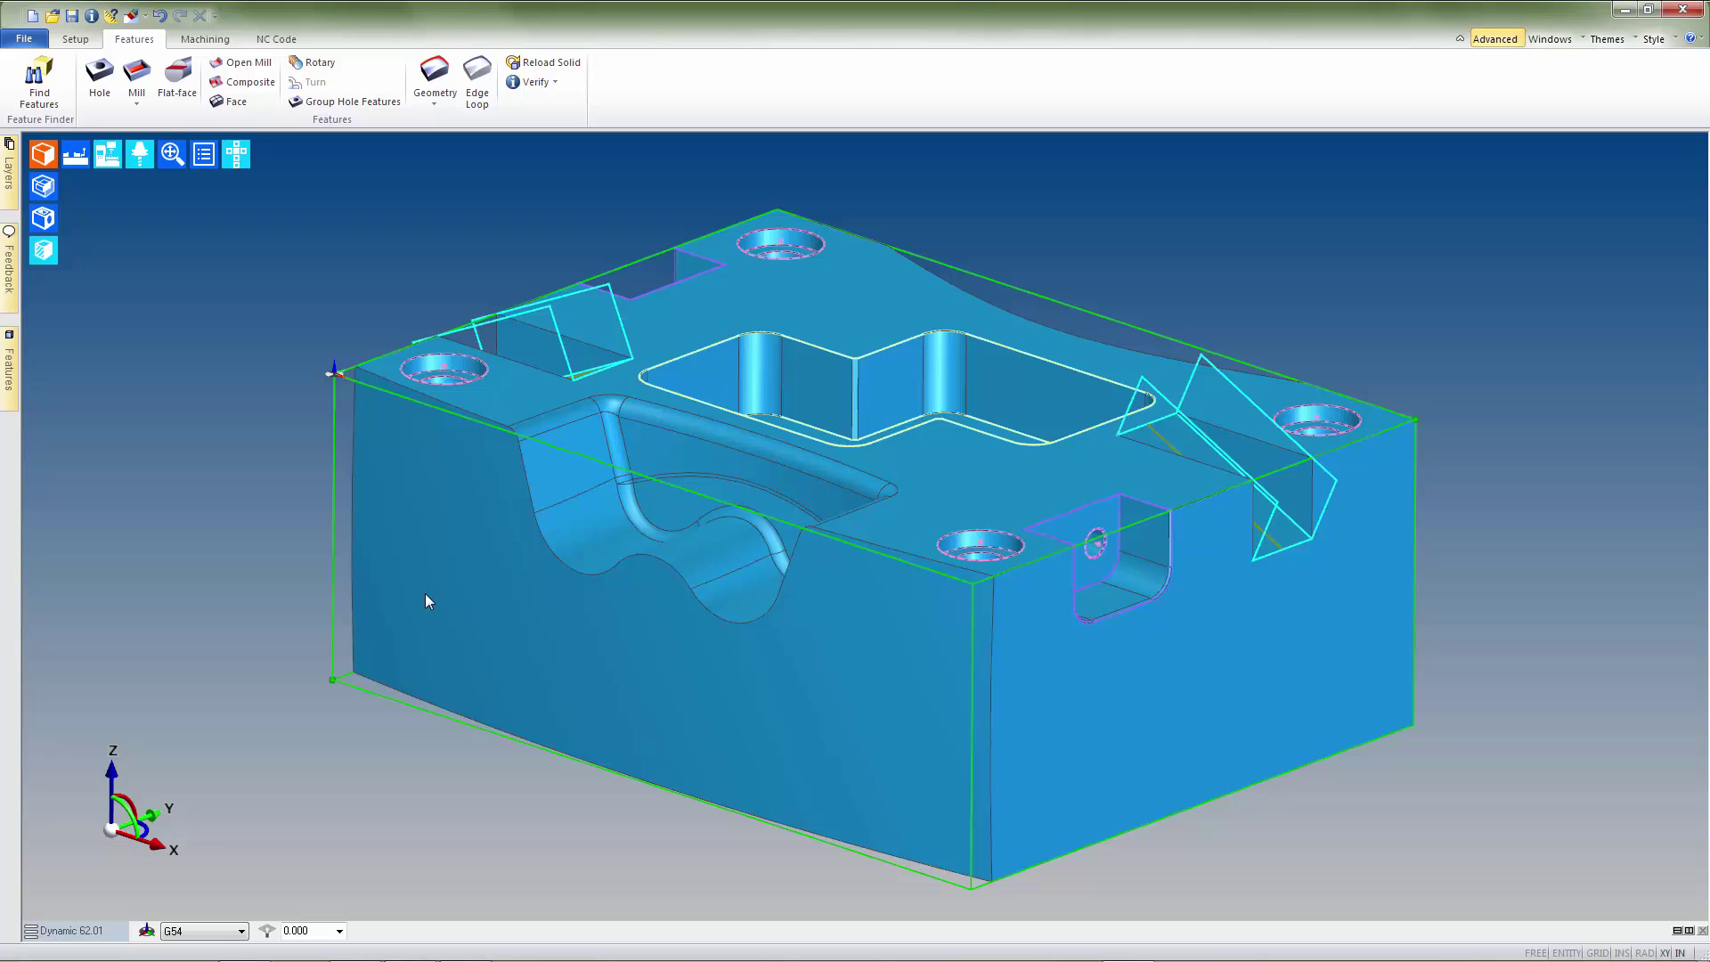
- Inspect found features 12 and 16 (2D Open Pocket) and 14 and 15 (Open Mill), then go to Machining
click(11, 370)
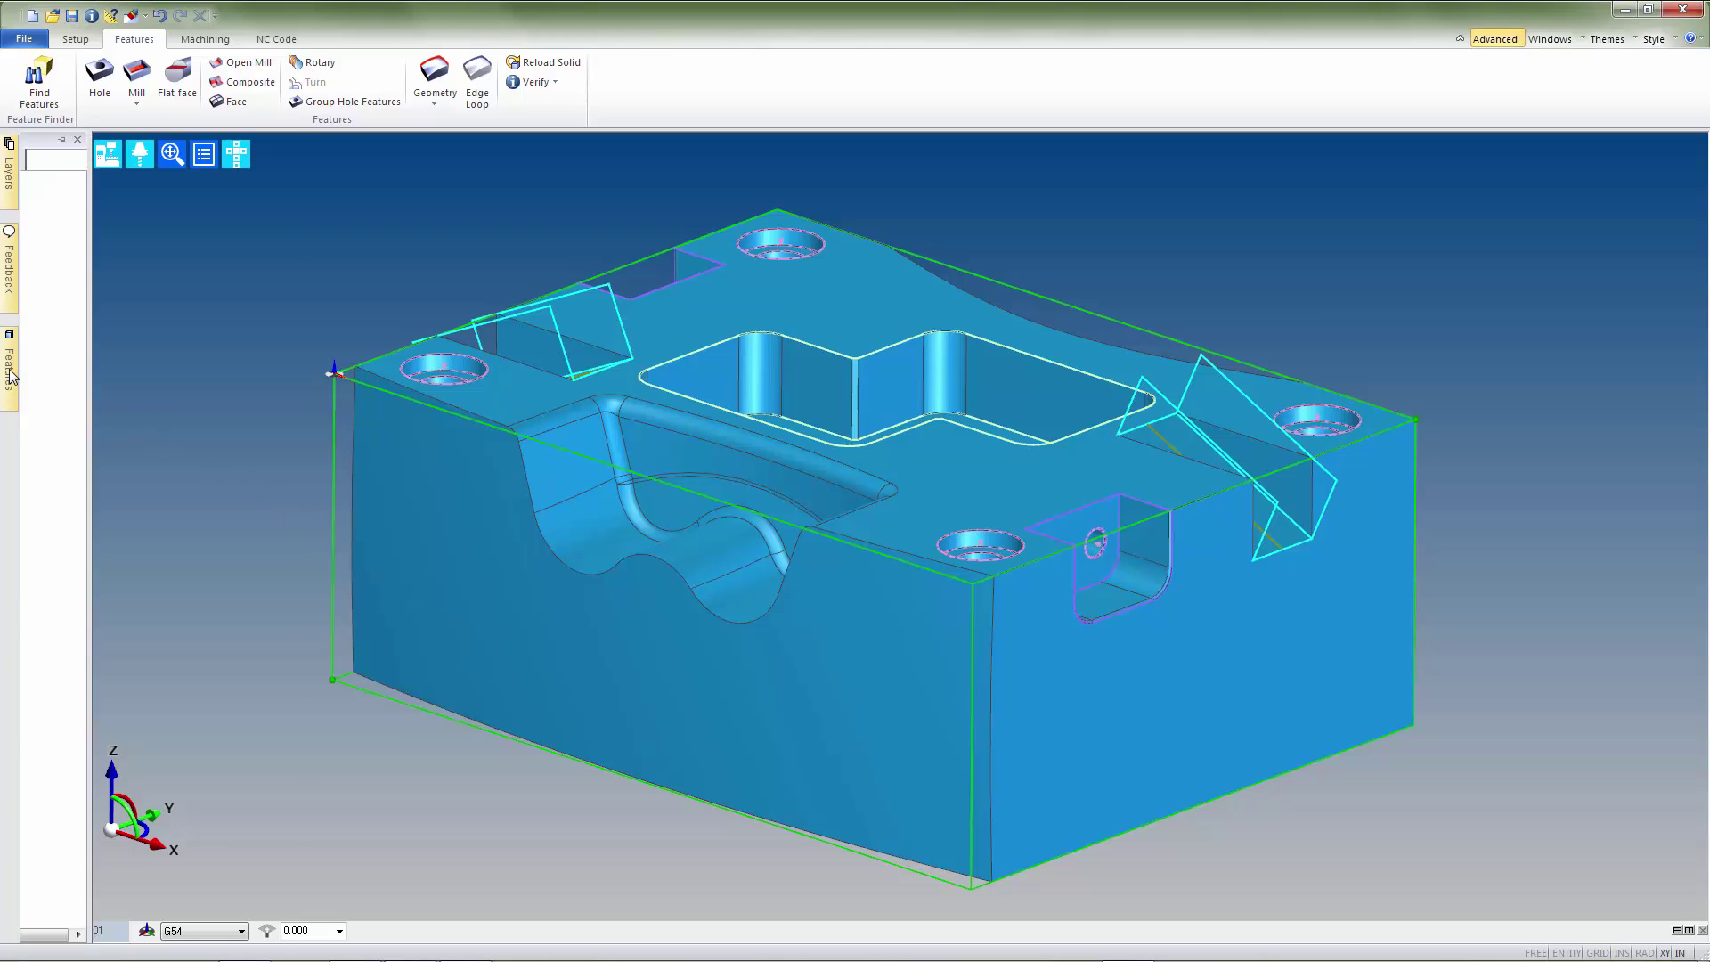
click(145, 314)
click(130, 365)
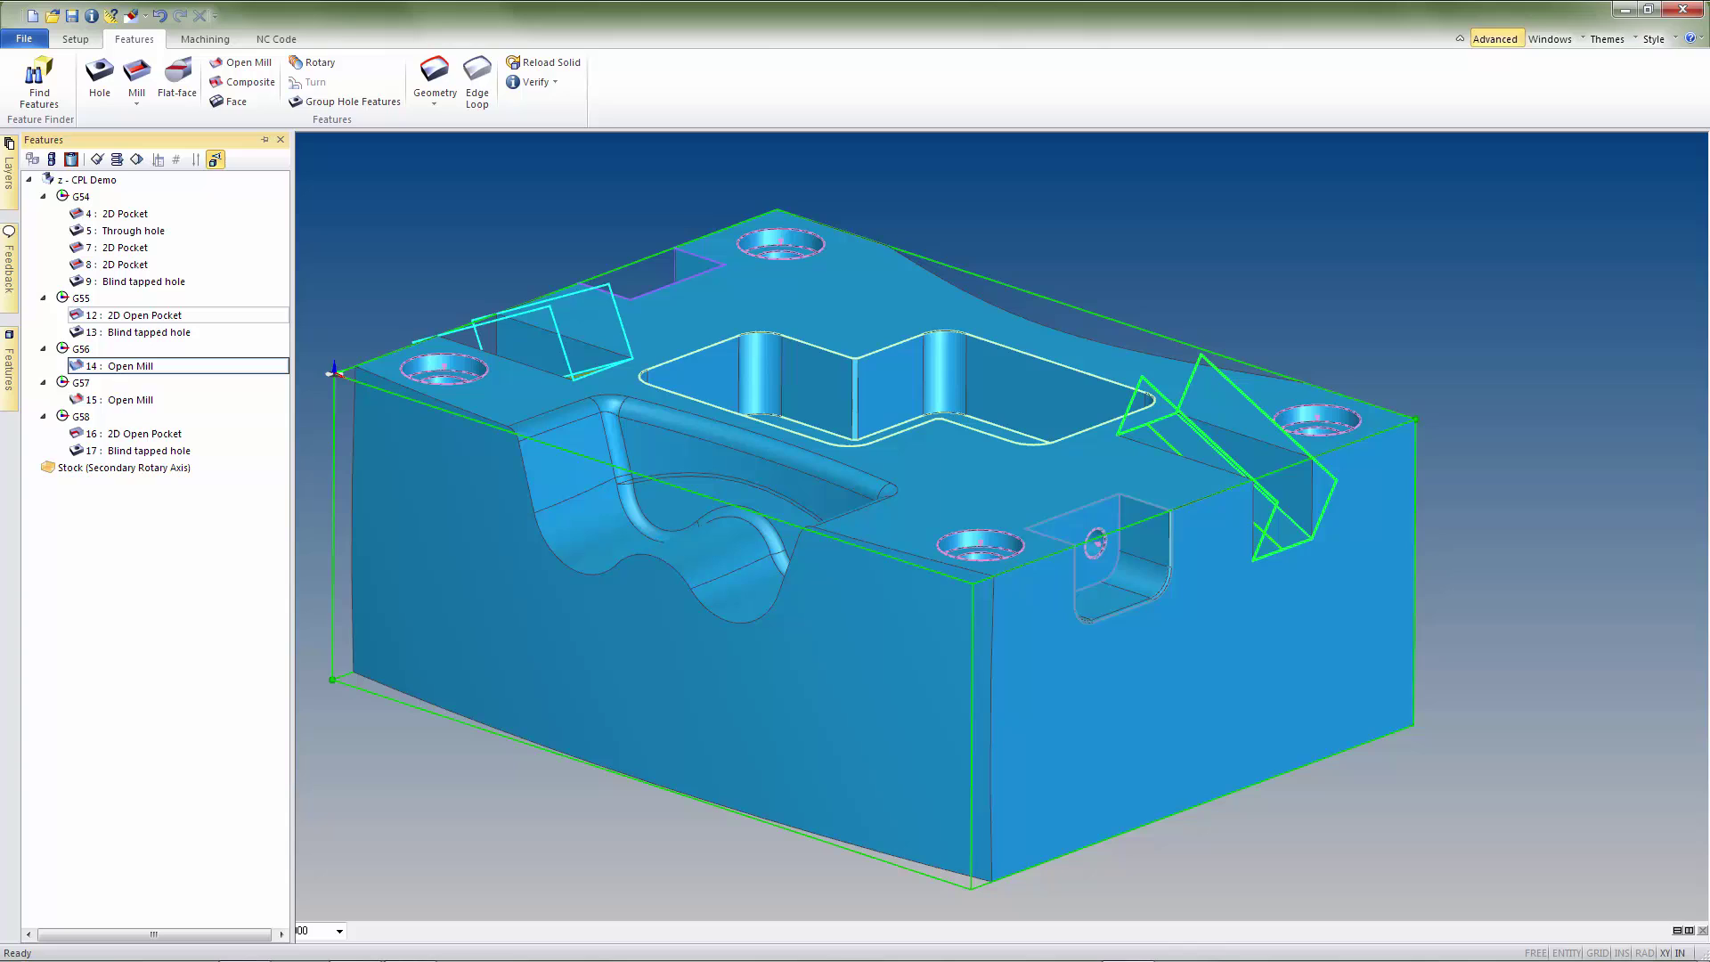
click(130, 398)
click(144, 433)
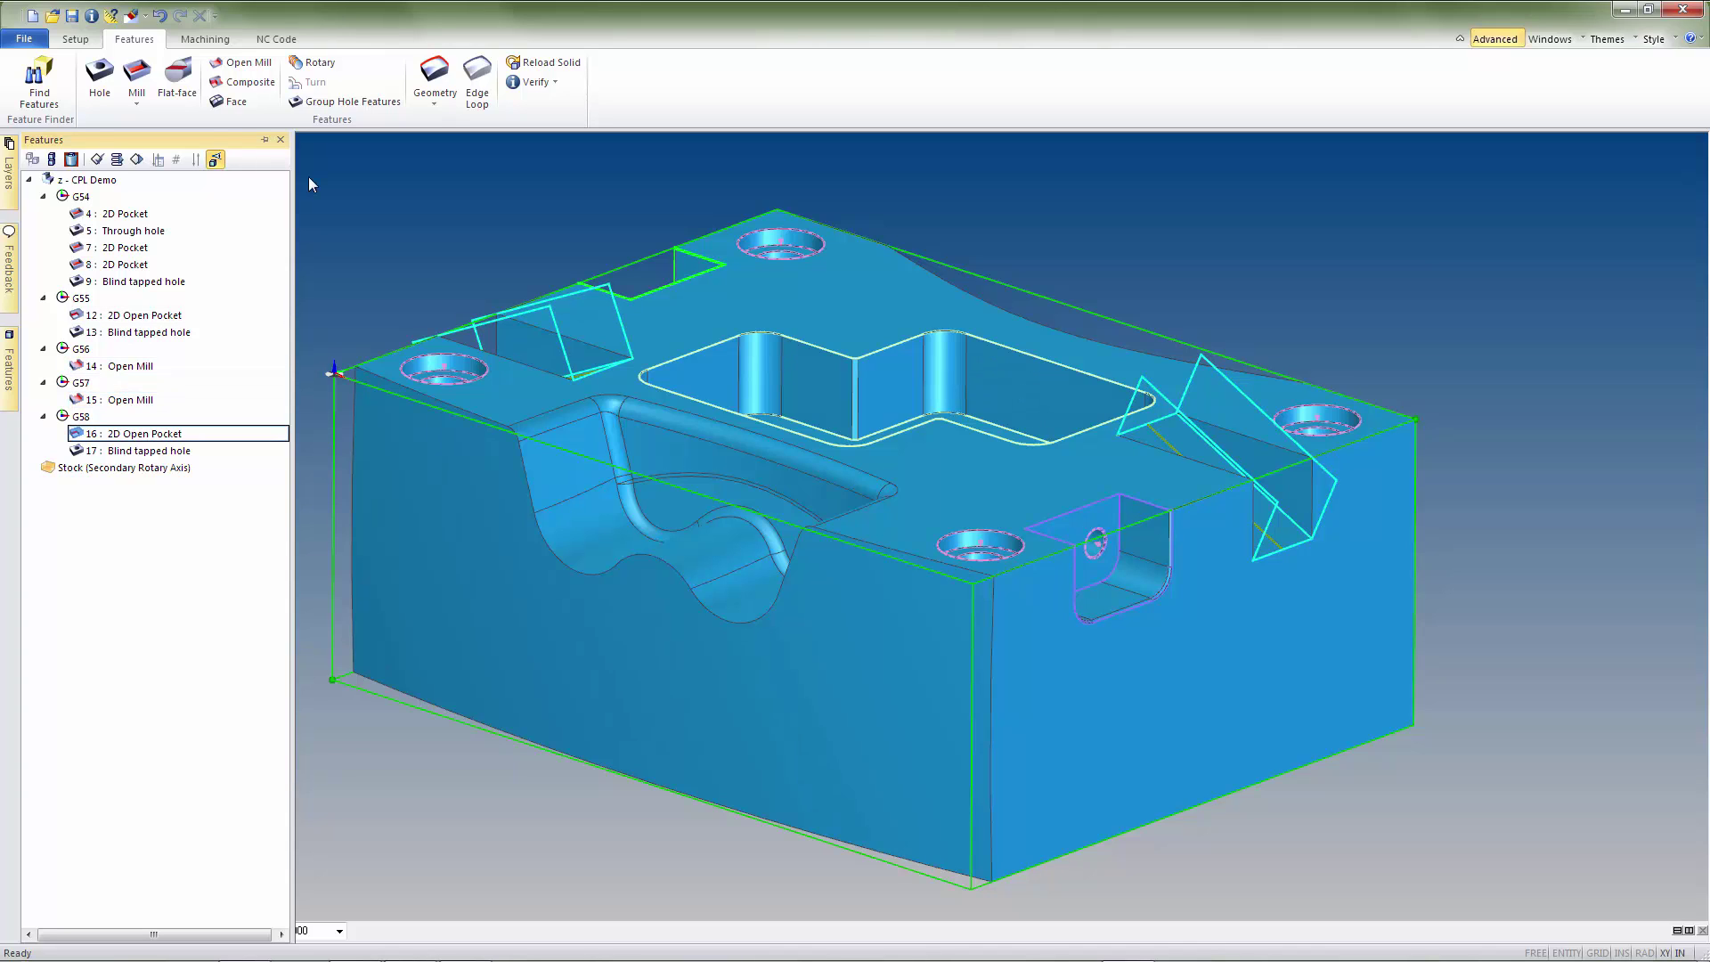
click(212, 38)
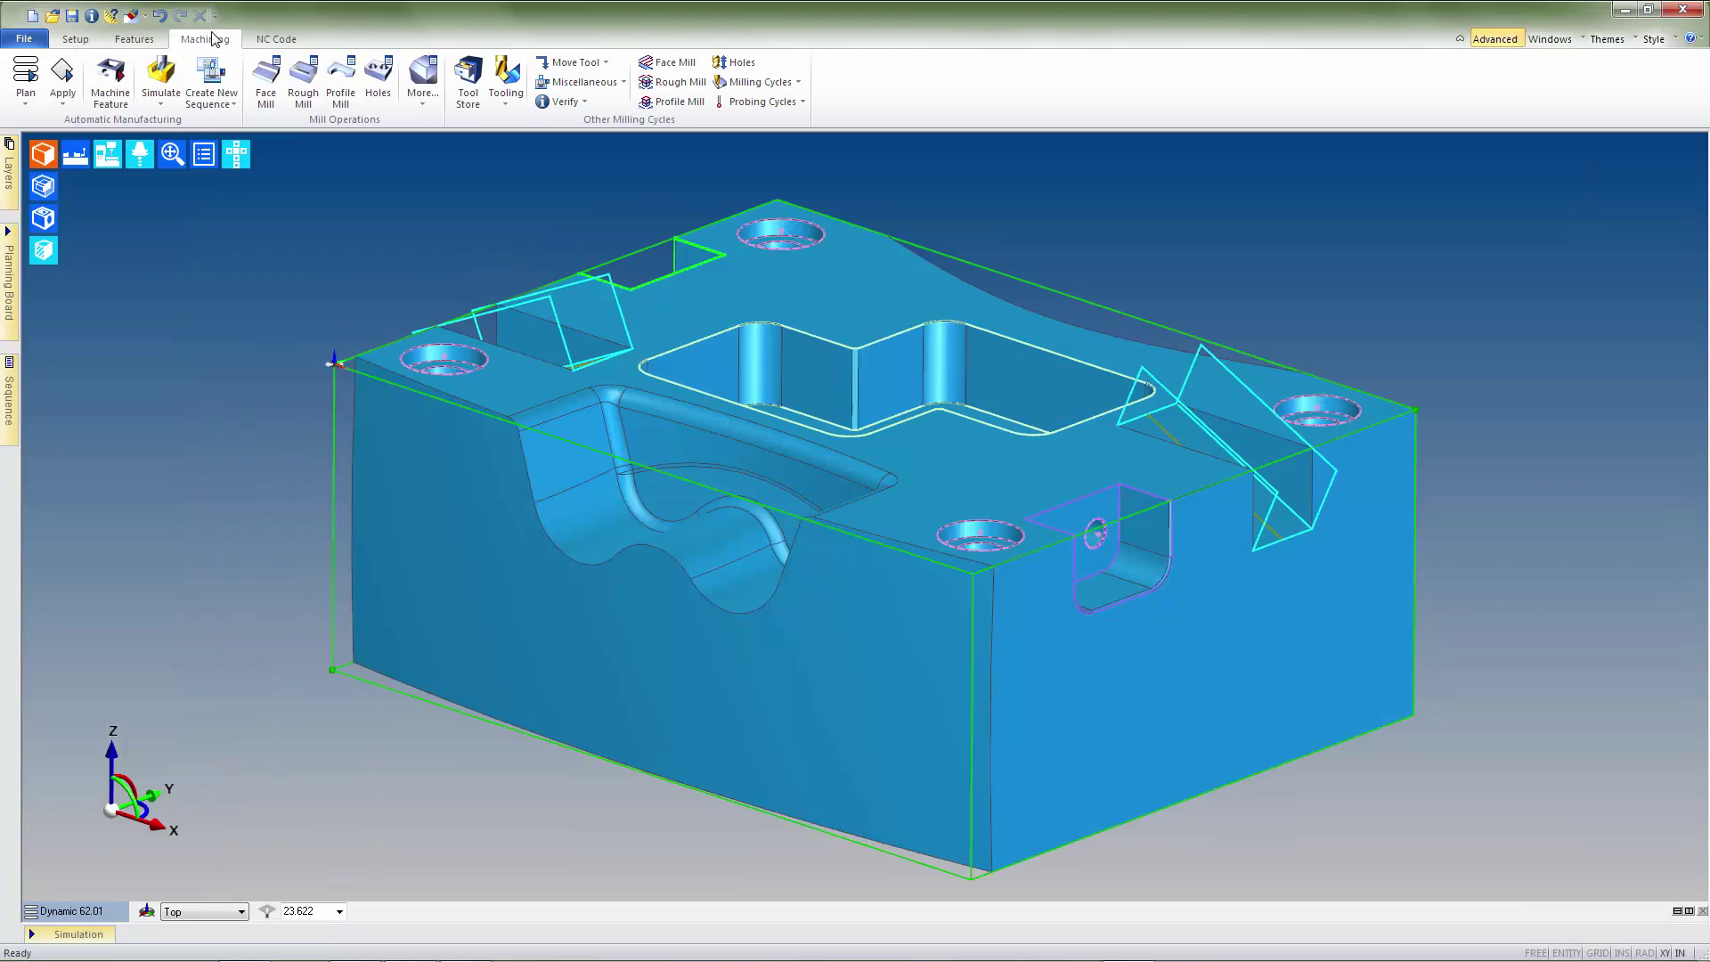
- Toggle visibility of the 4 Face Mill toolpath in the Sequence panel
click(11, 421)
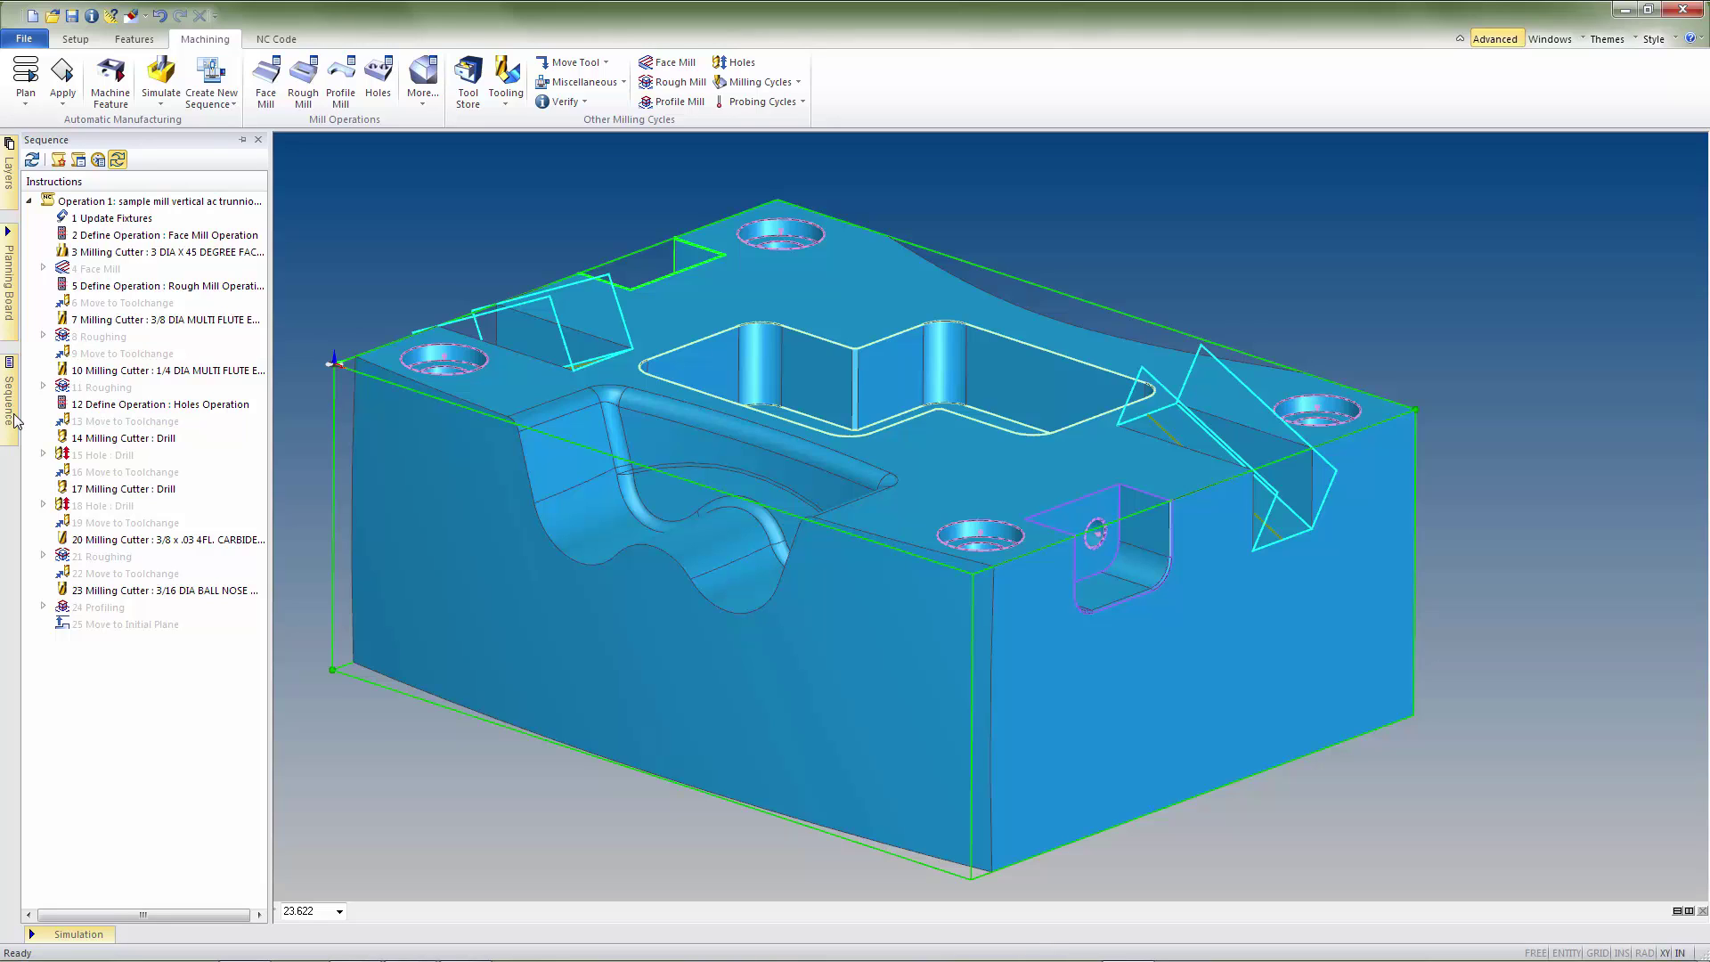
right_click(98, 271)
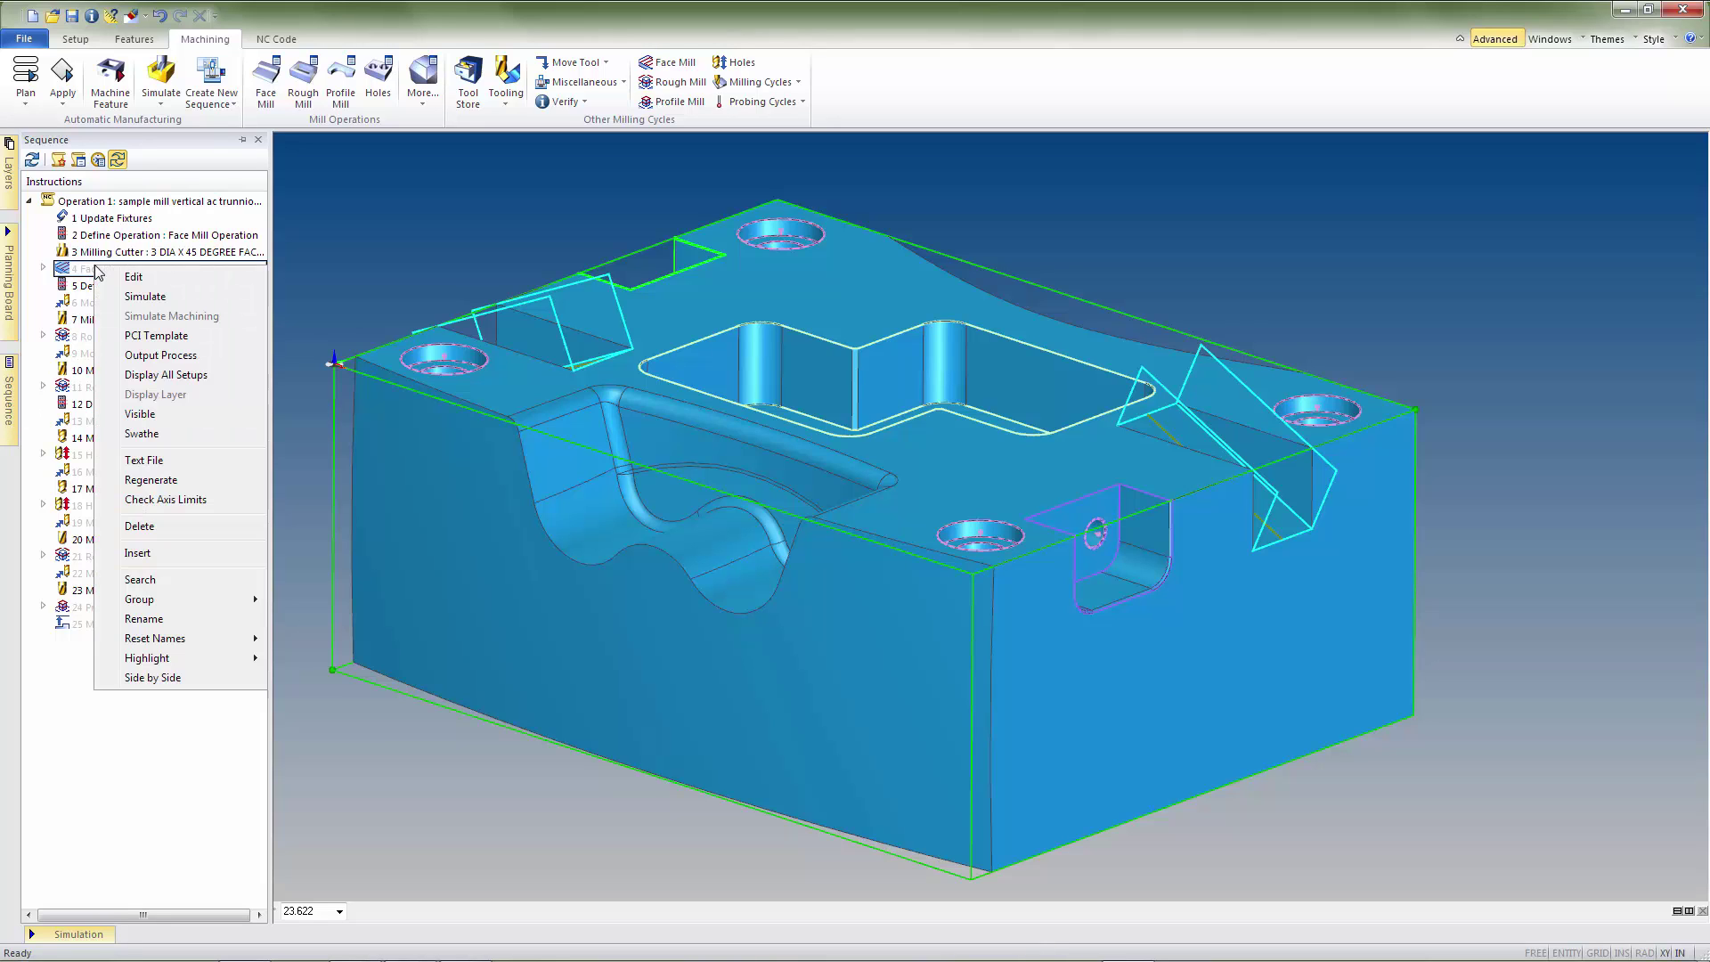
key(v)
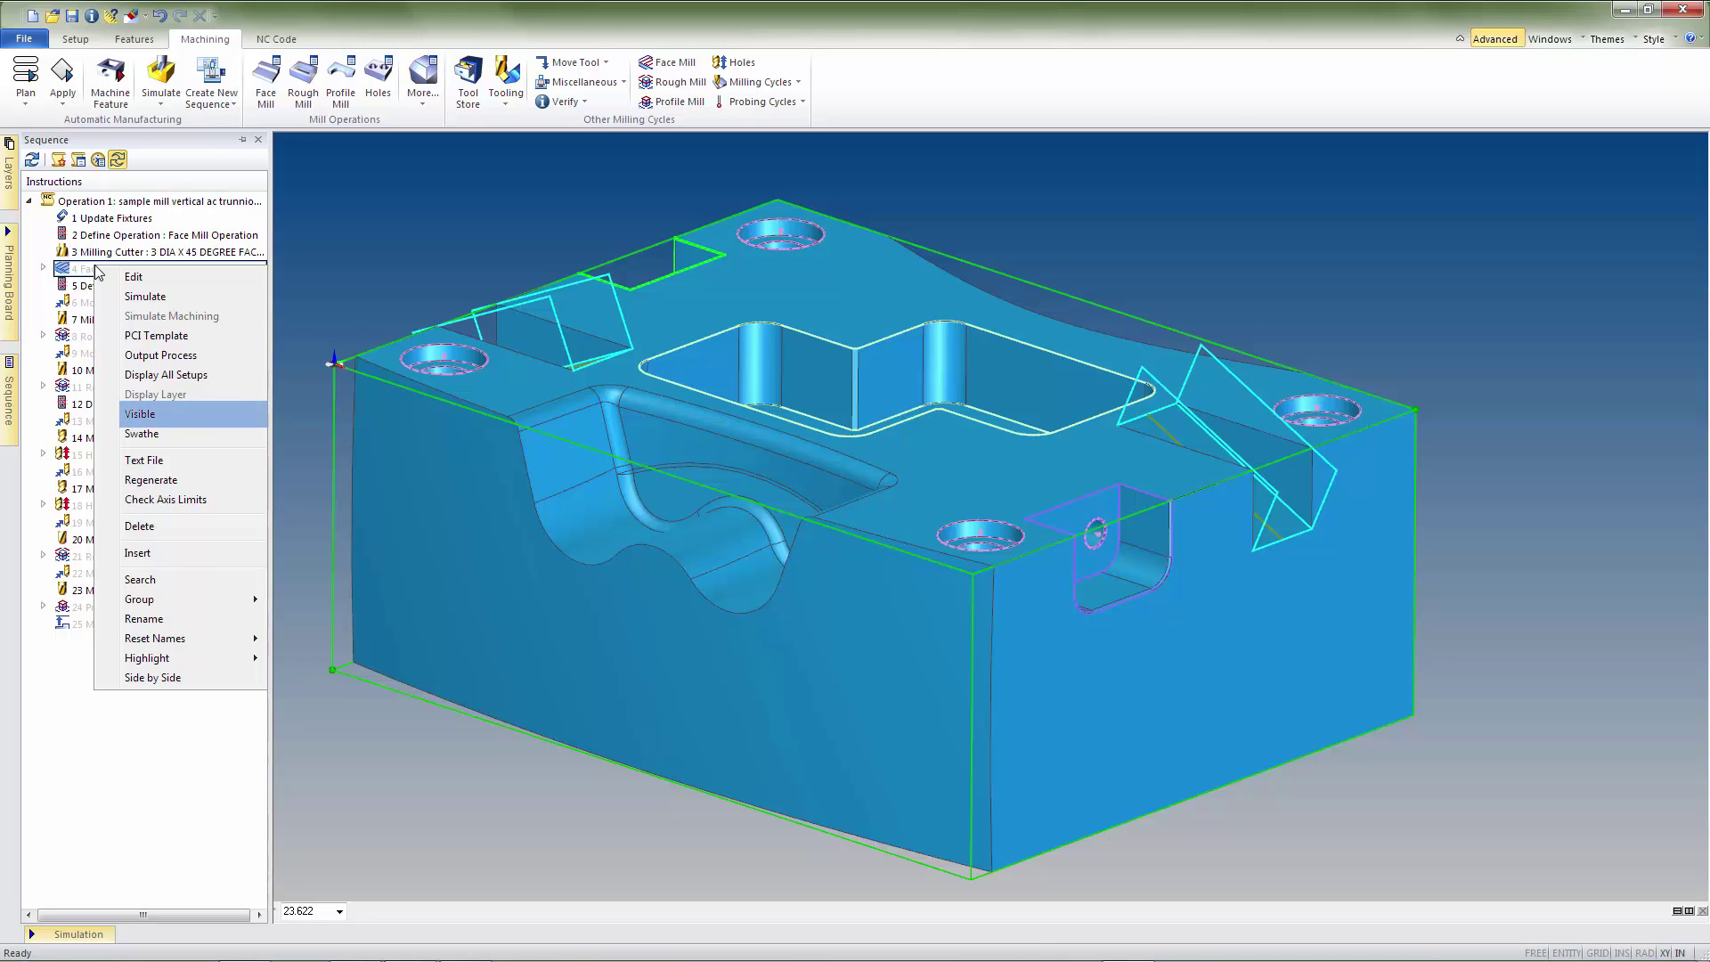
key(Return)
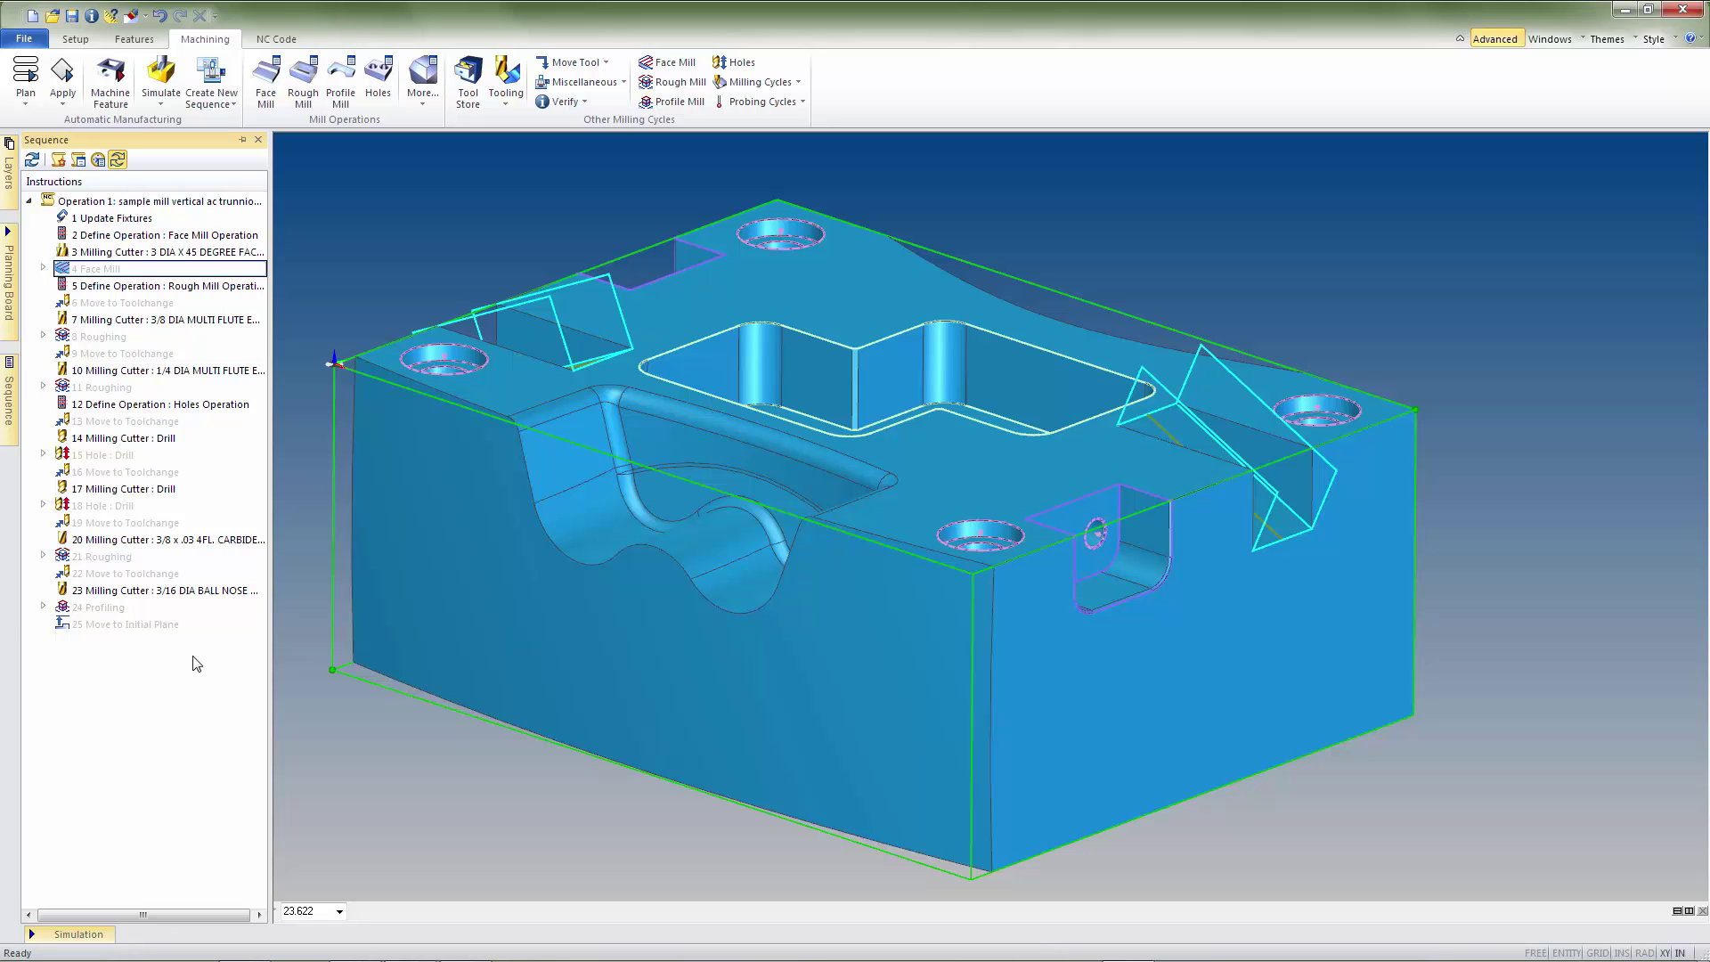
- Group the selected Operation 1 machining steps into a new group named G54
drag(198, 667, 33, 242)
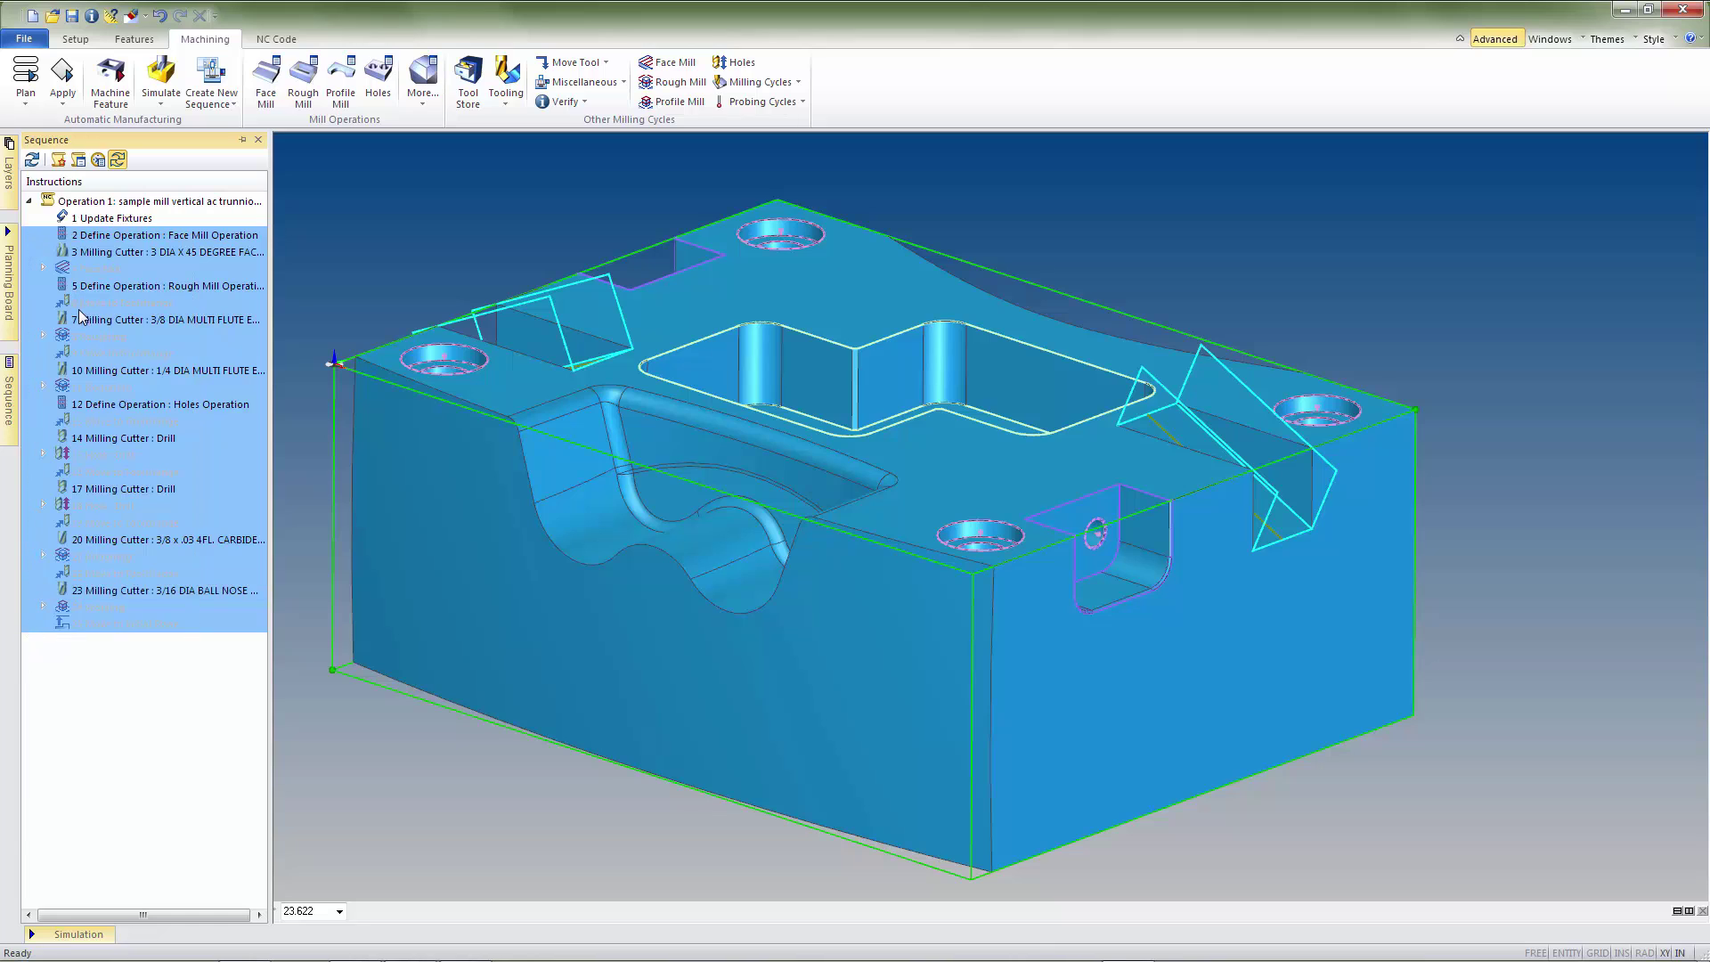
right_click(79, 310)
mouse_move(184, 647)
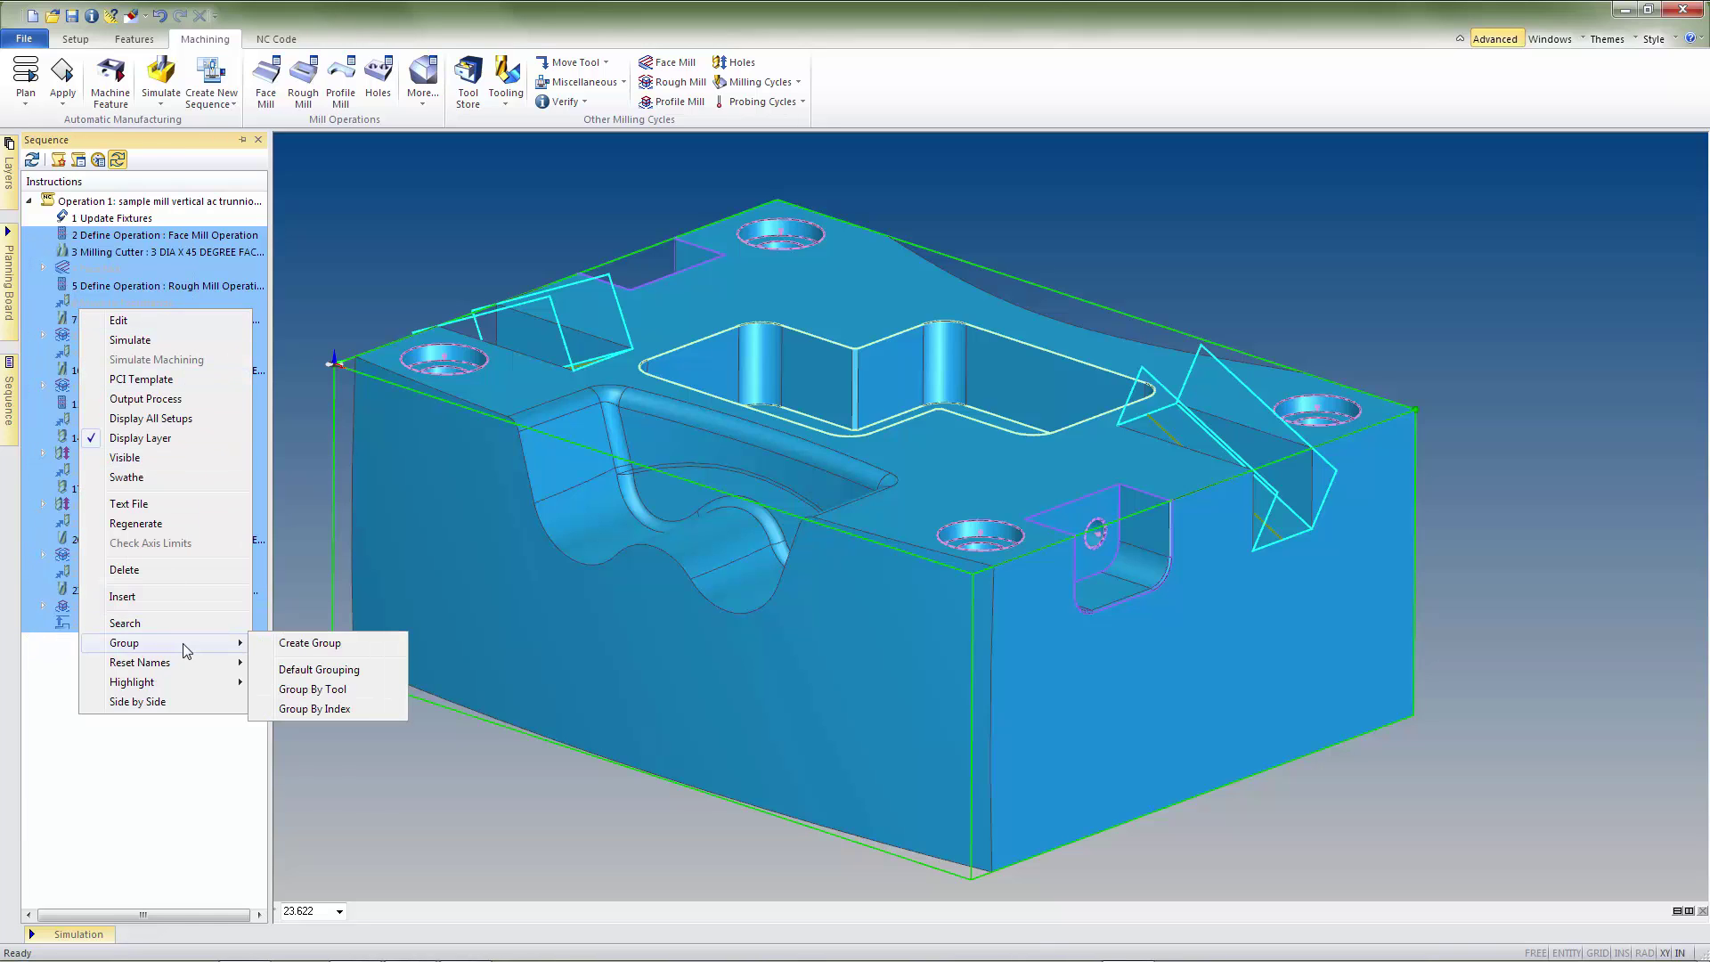
click(262, 642)
text(G)
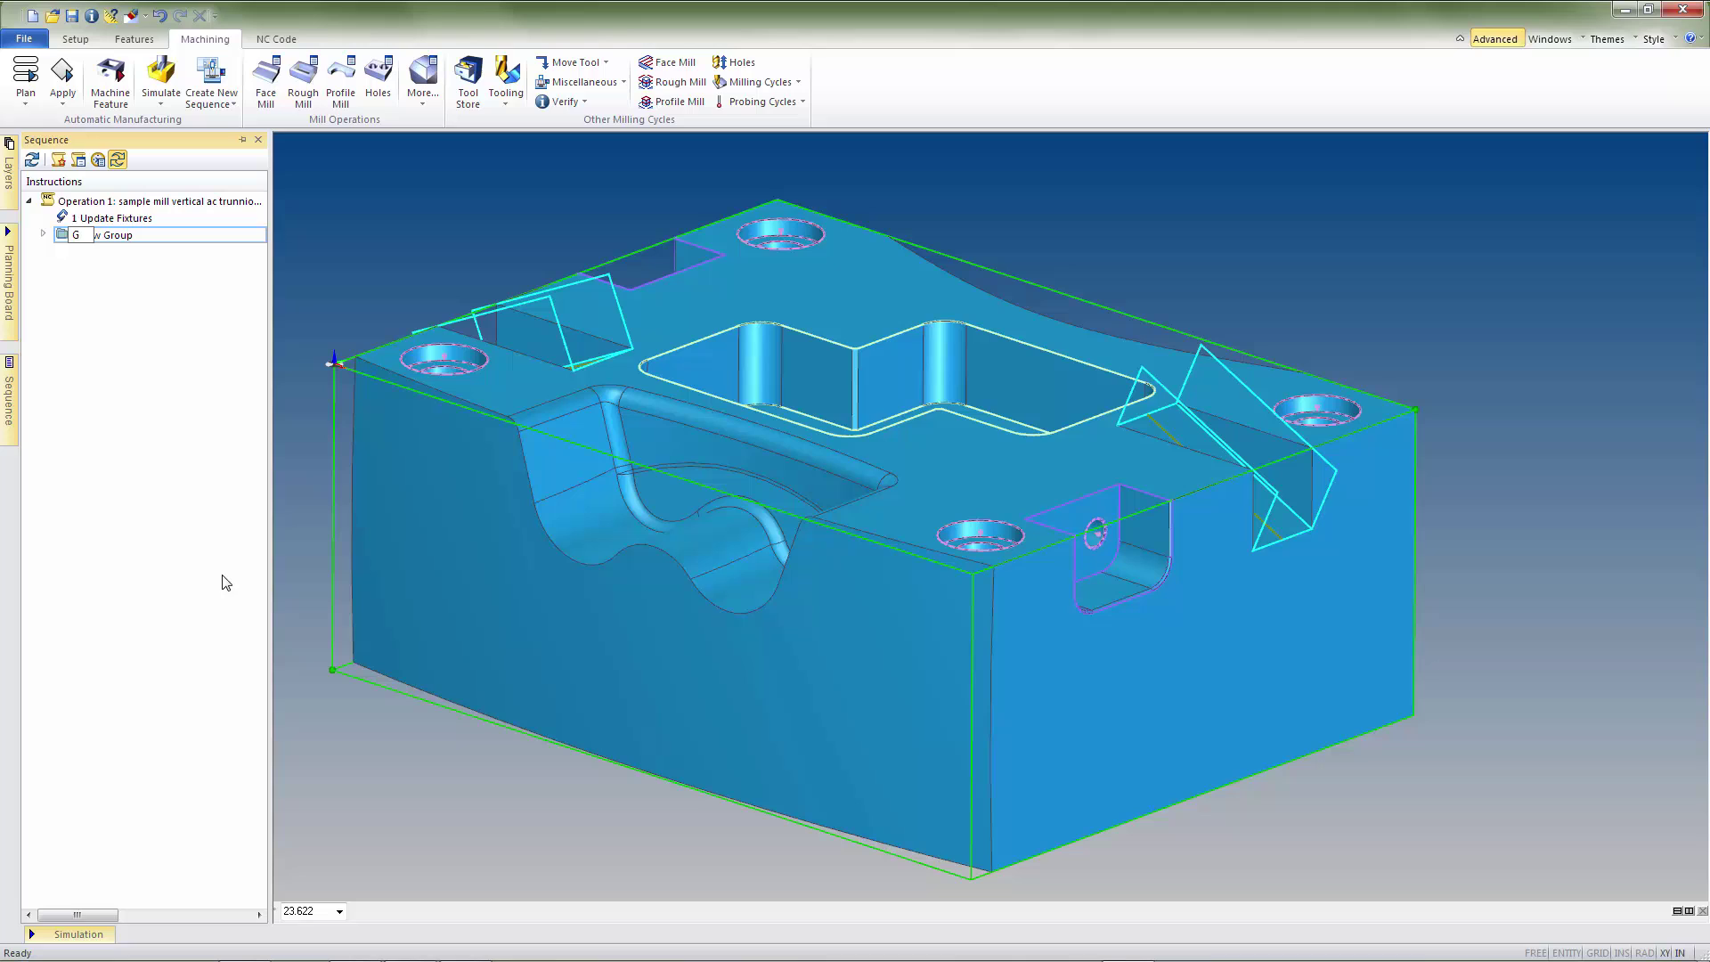
text(54)
click(181, 240)
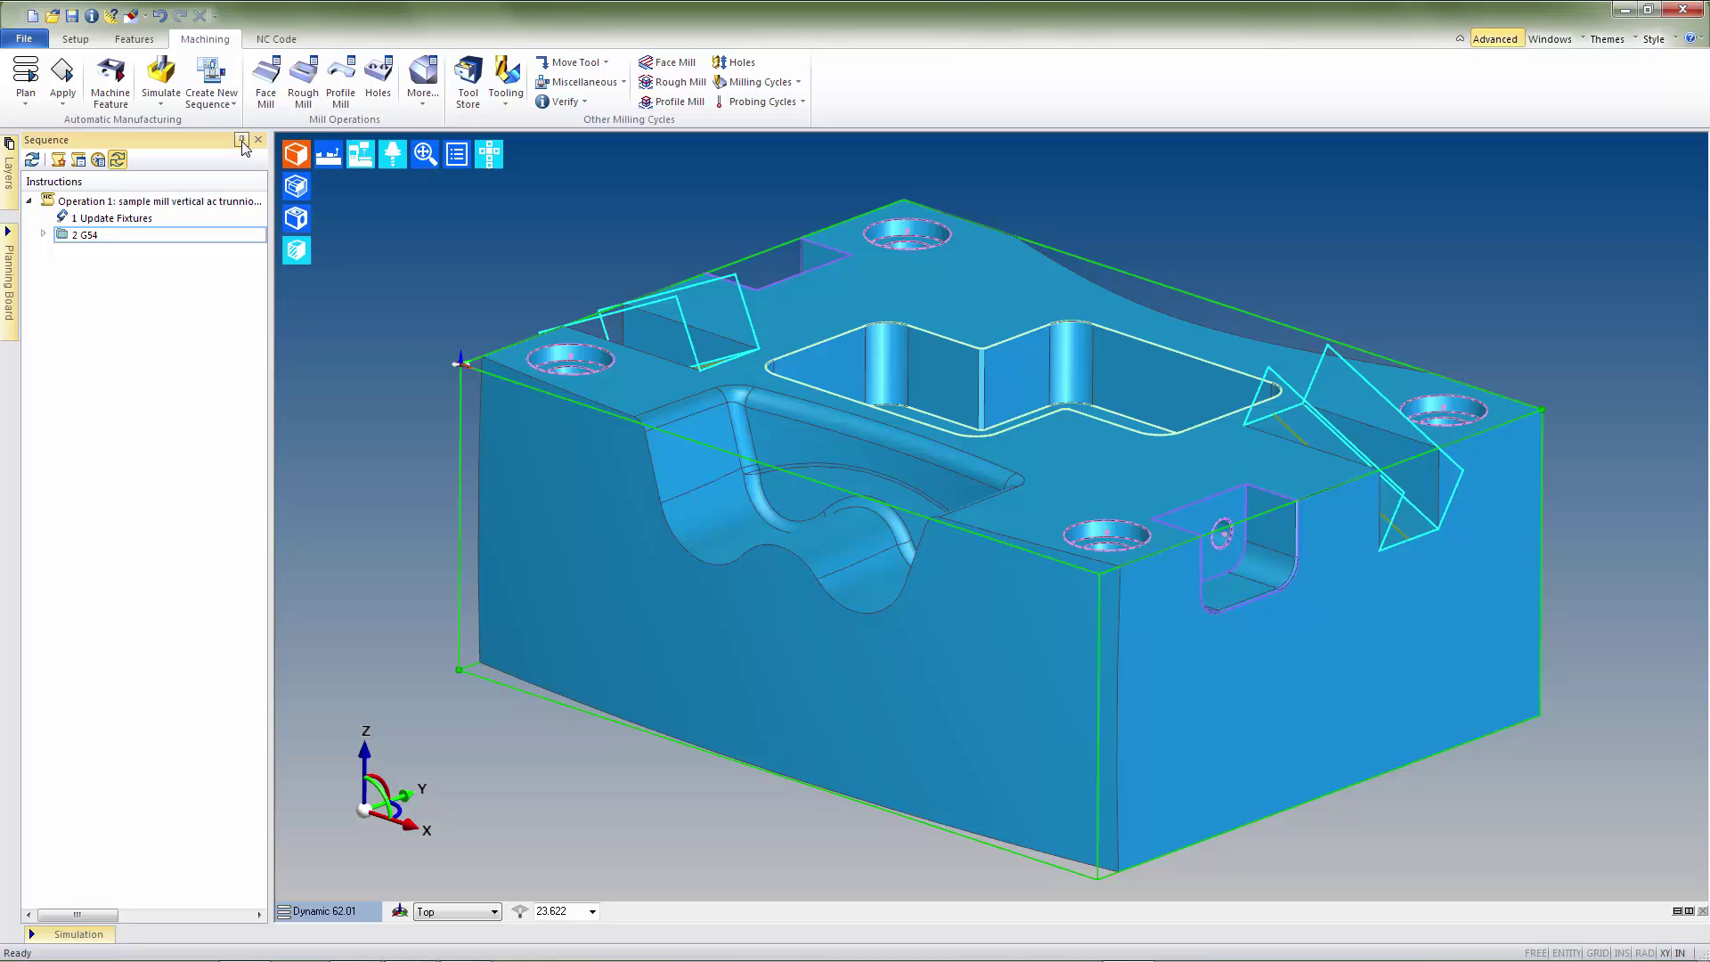
- Add a Move to Toolchange step to the sequence
click(567, 62)
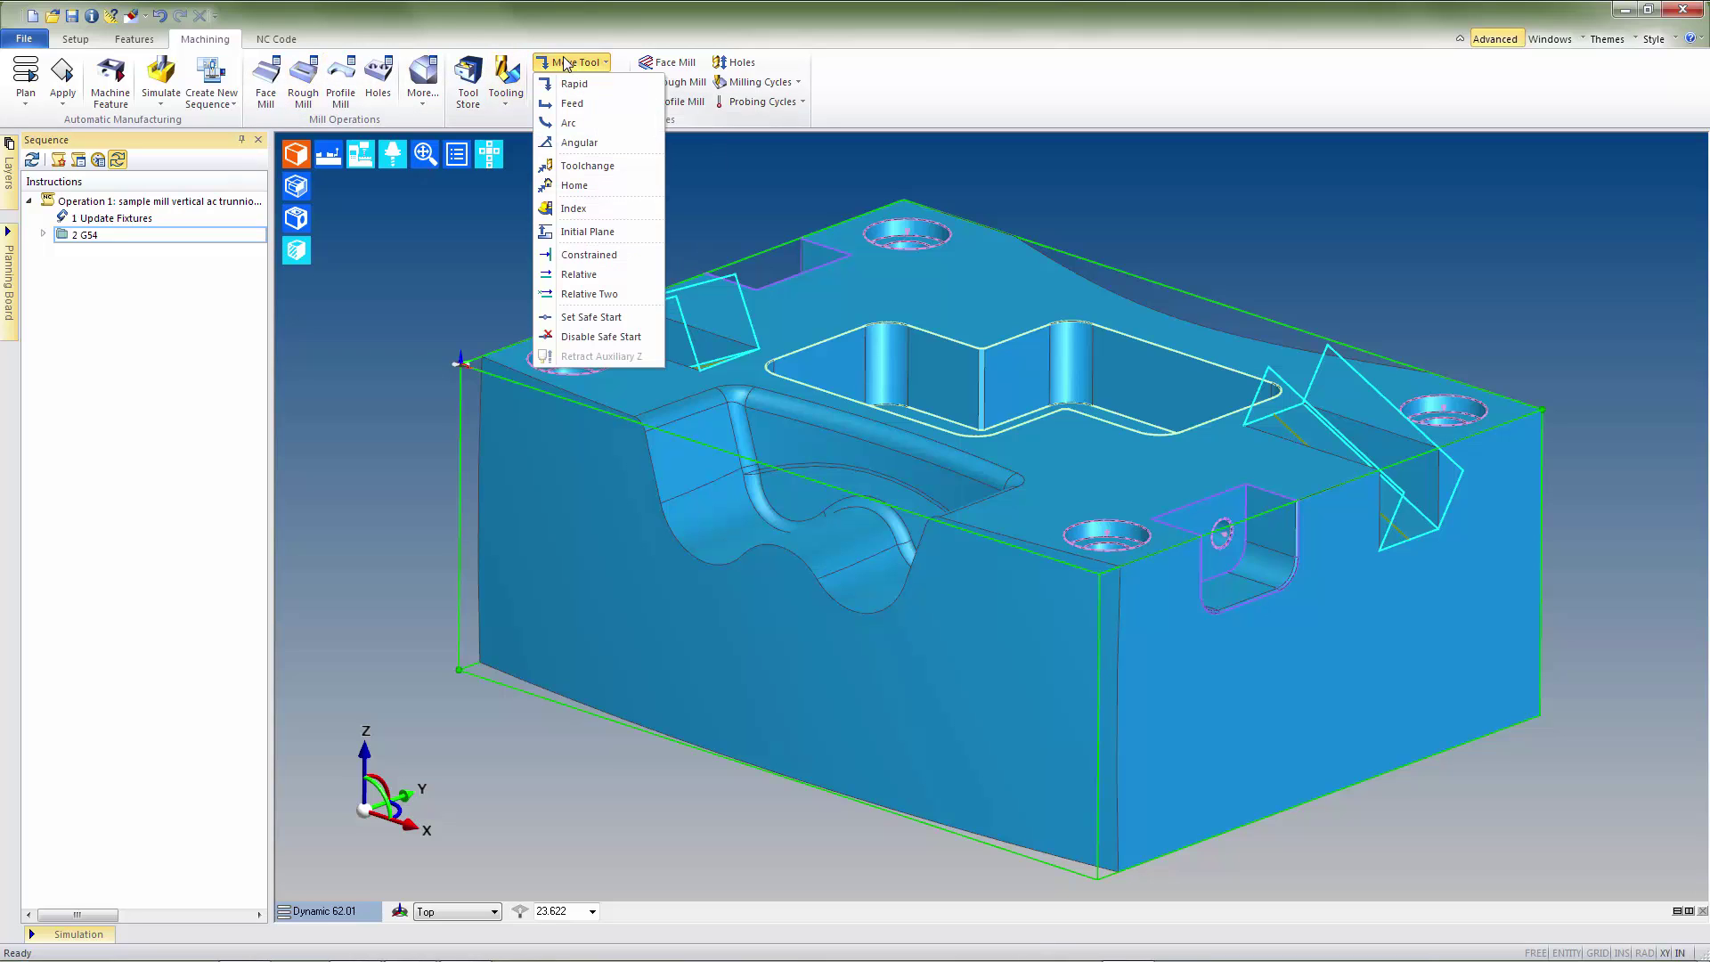
click(583, 166)
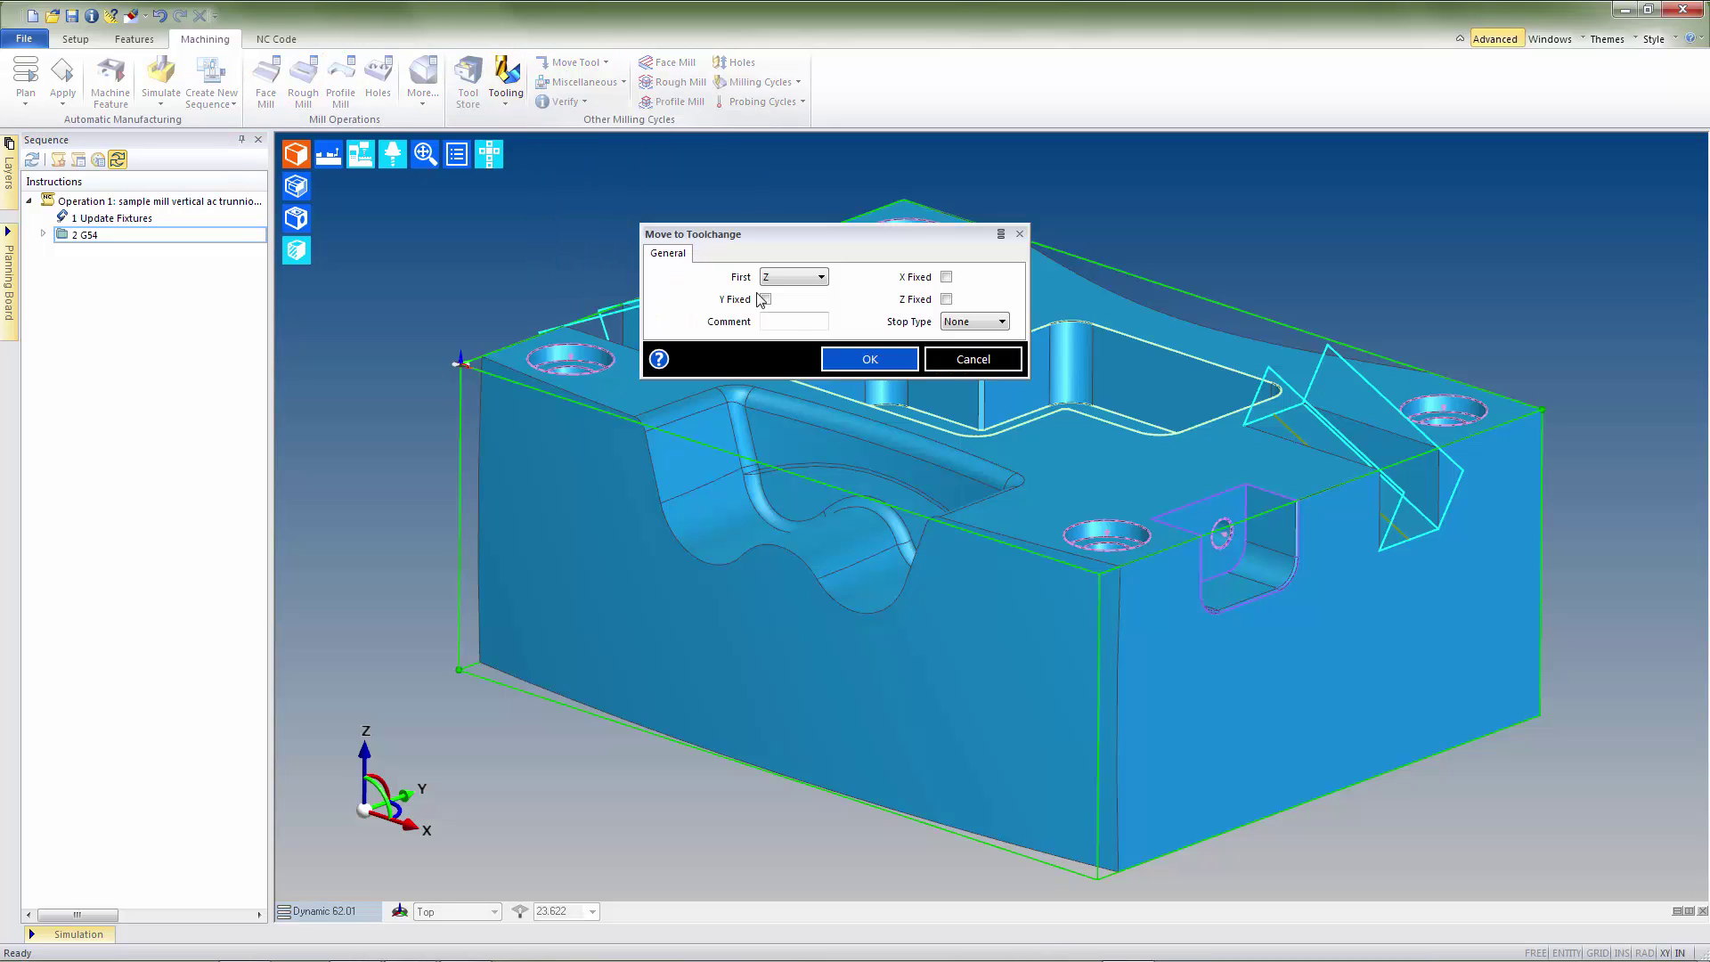
click(844, 360)
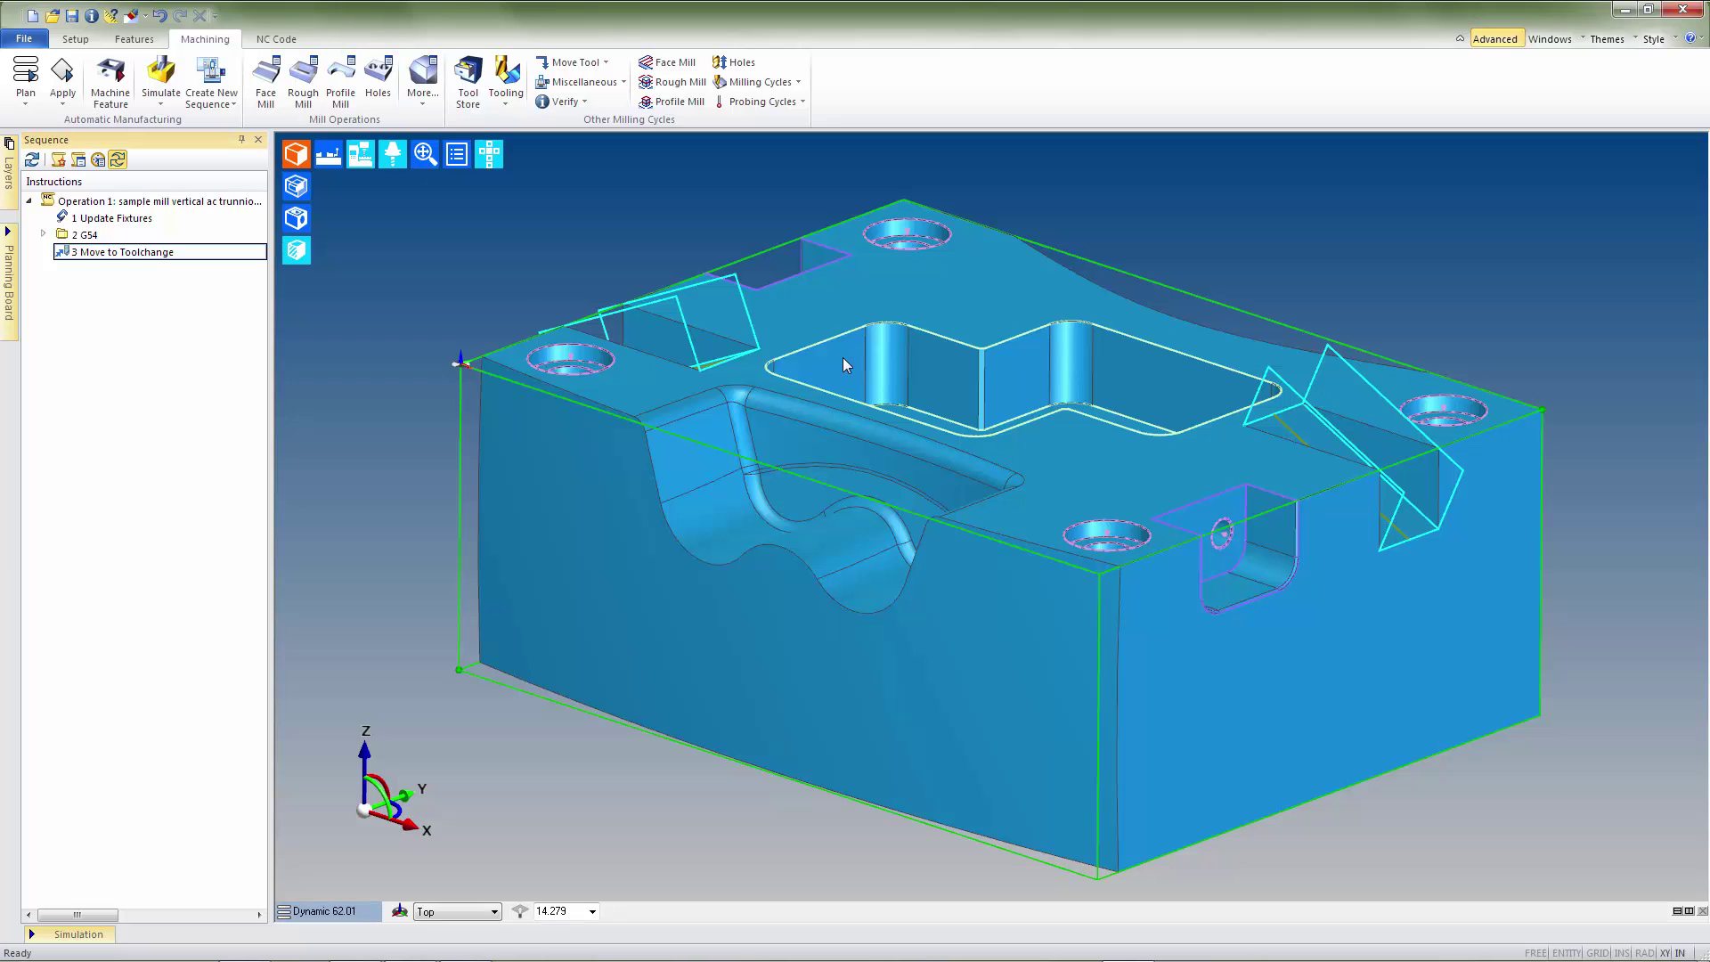
- Add the 3/8 Multi Flute End Mill from the Tool Store at position 6
click(469, 80)
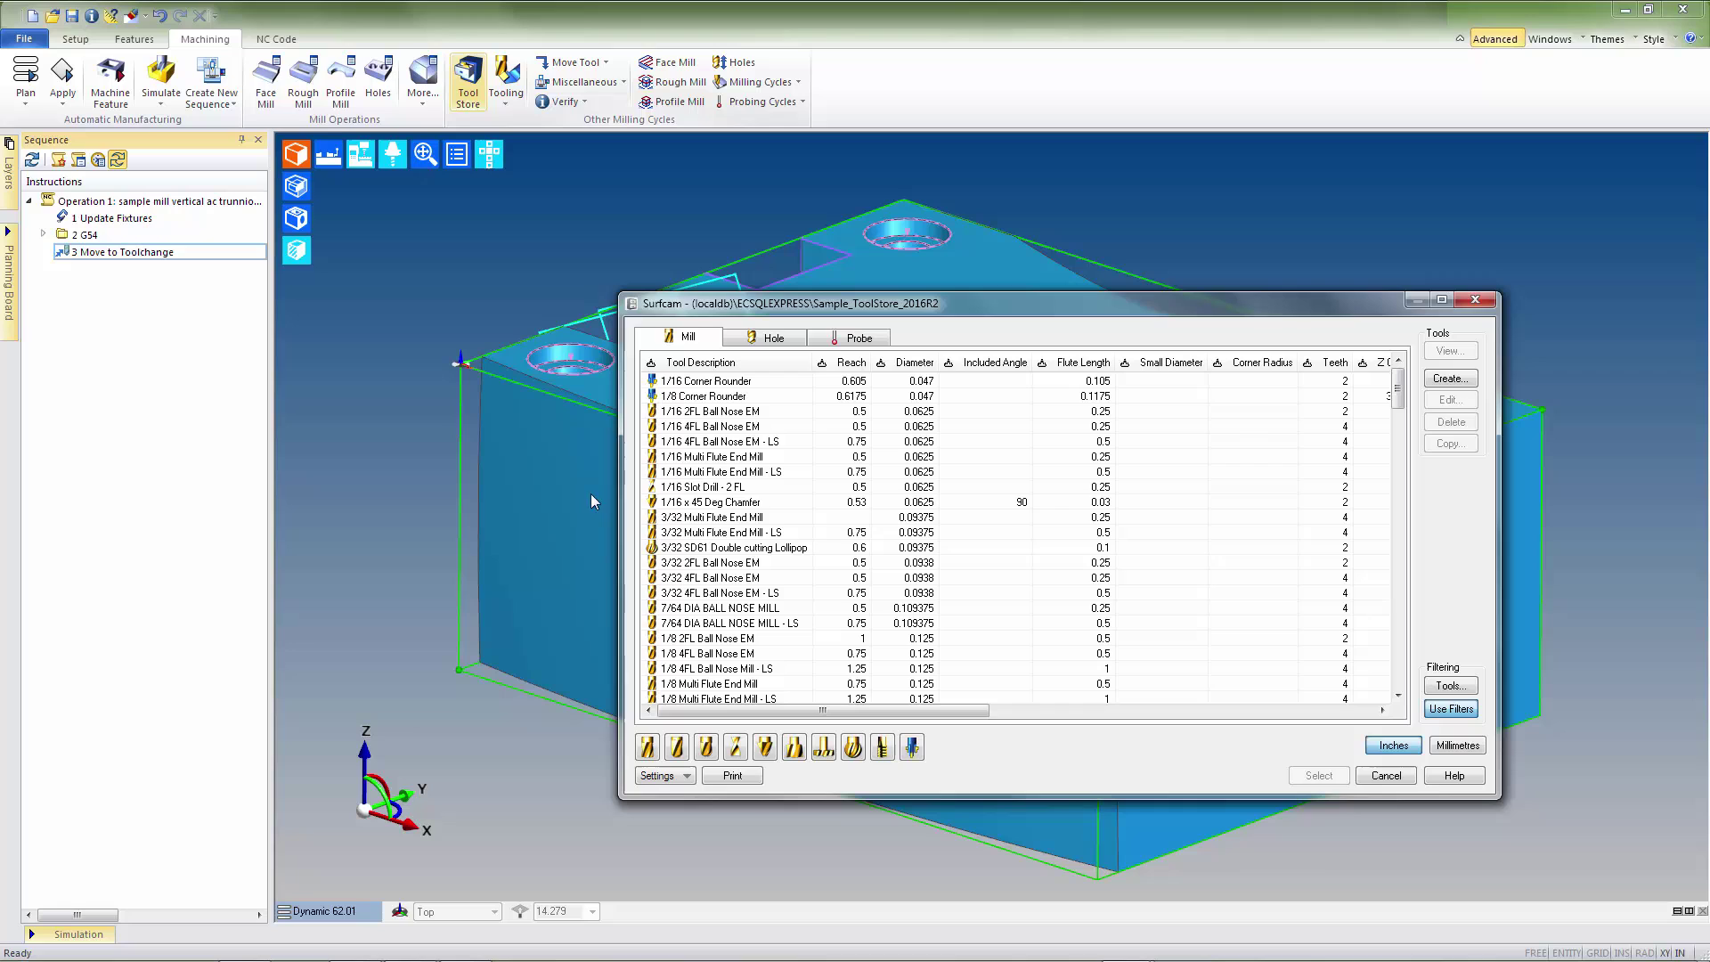
click(649, 750)
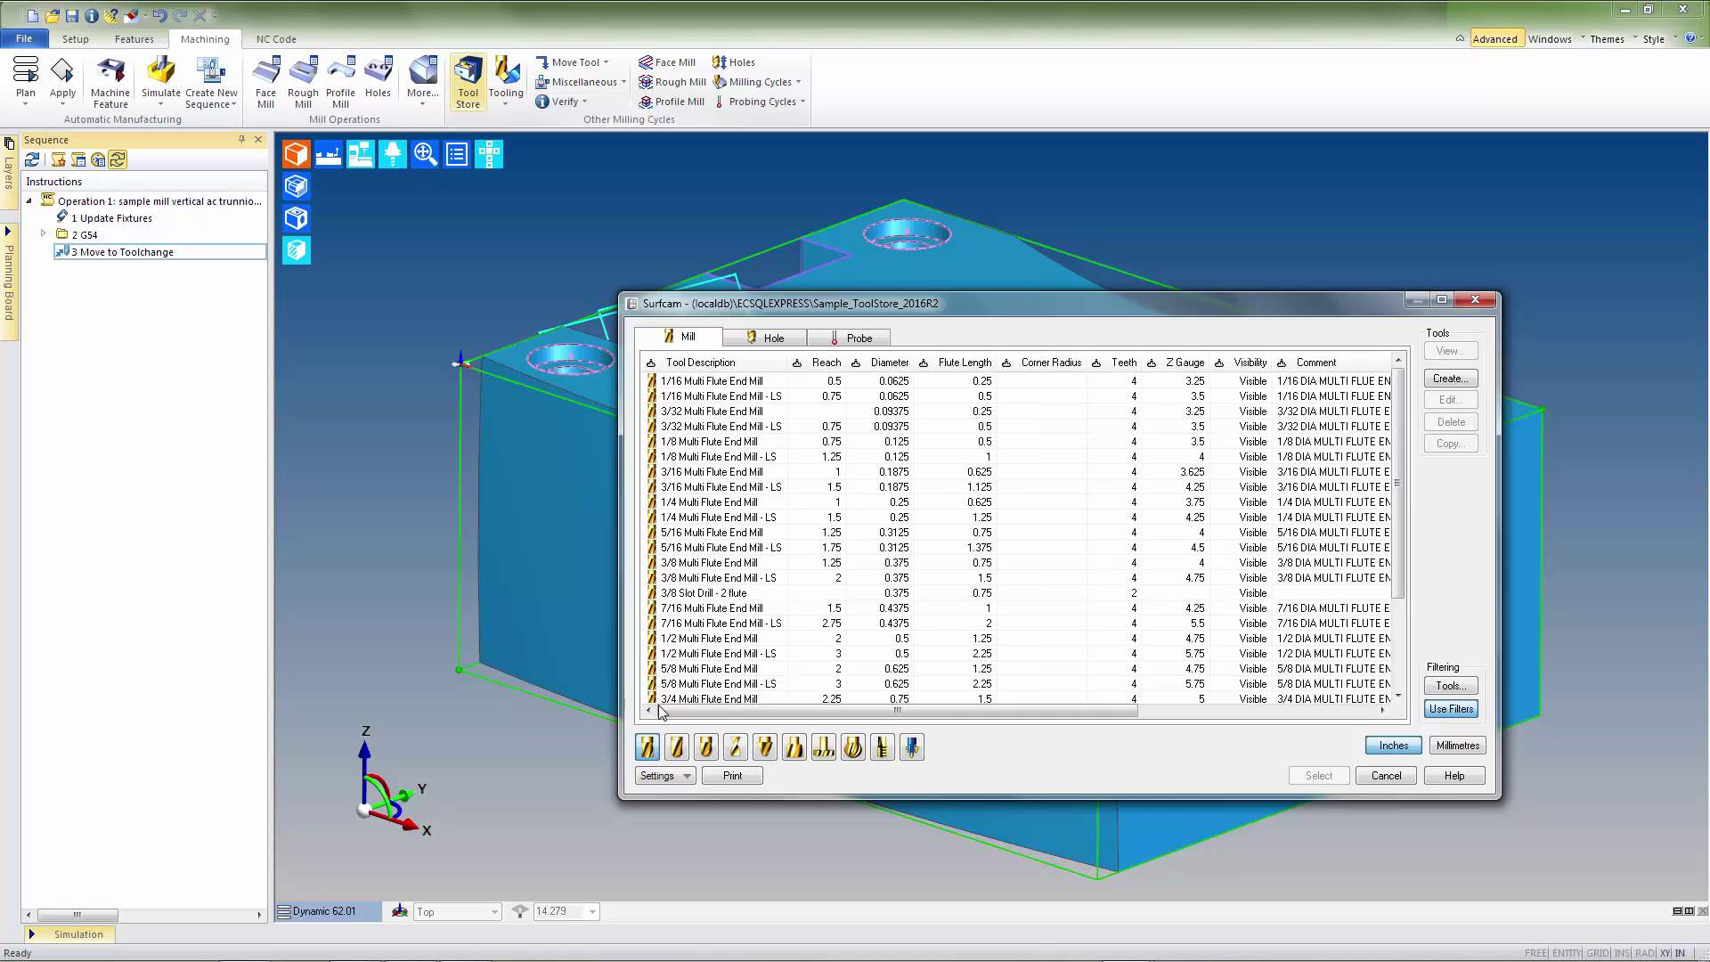
click(704, 564)
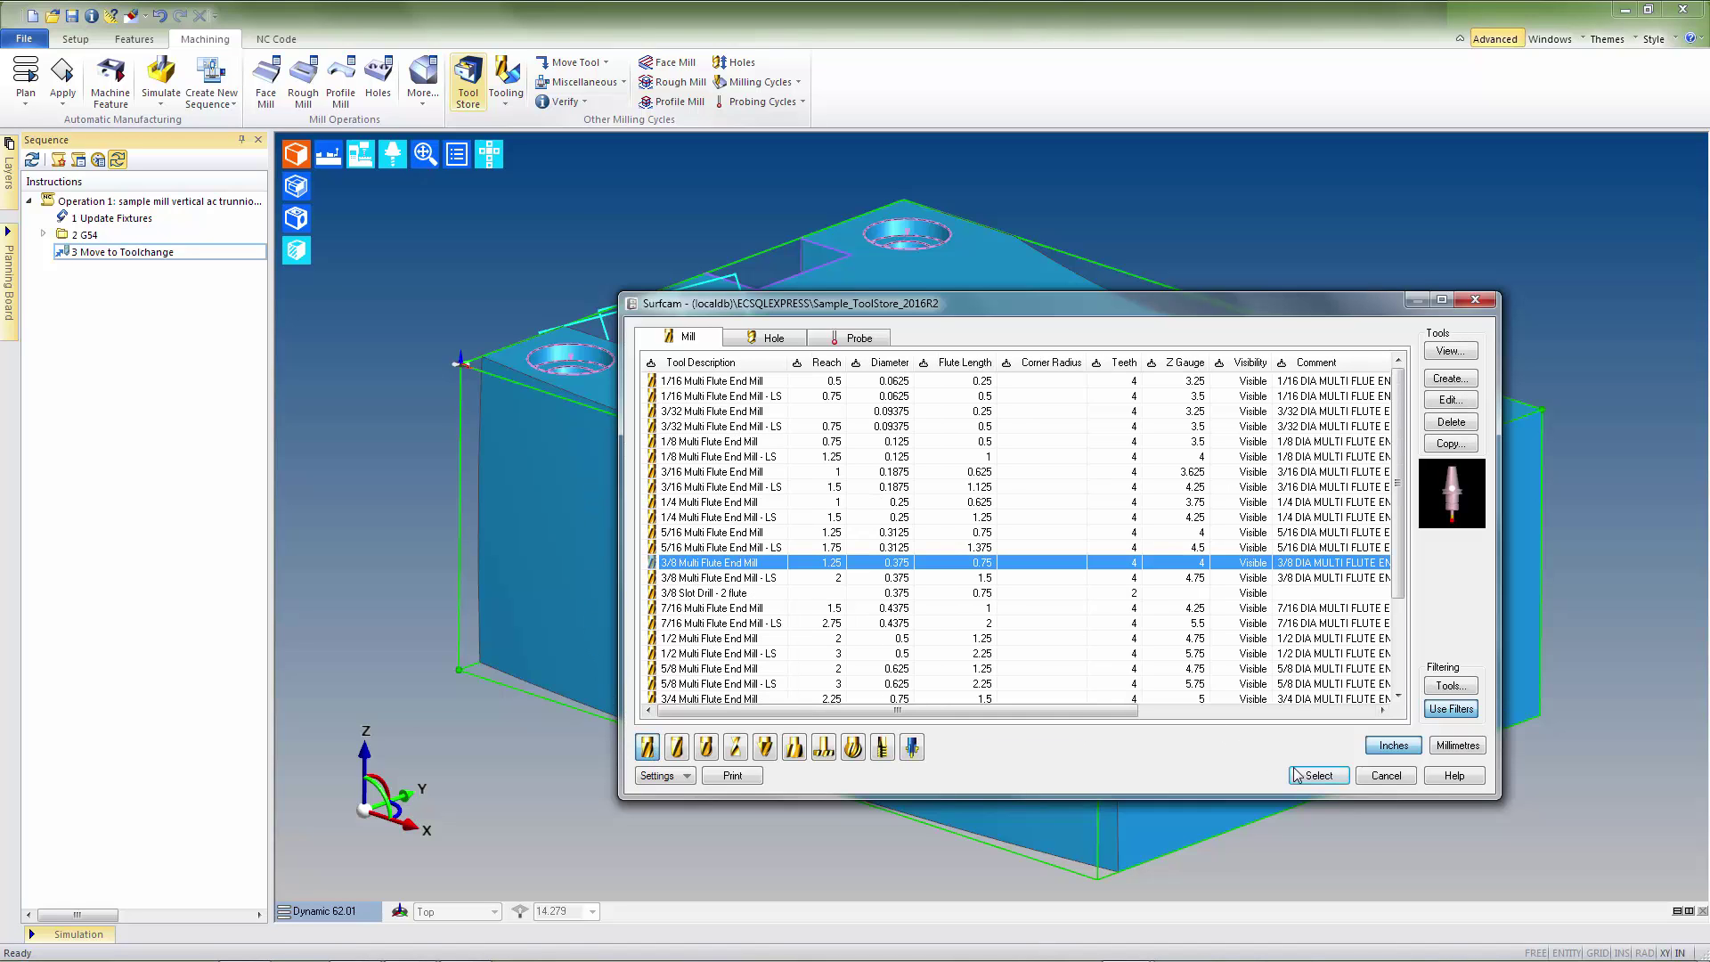
click(1309, 774)
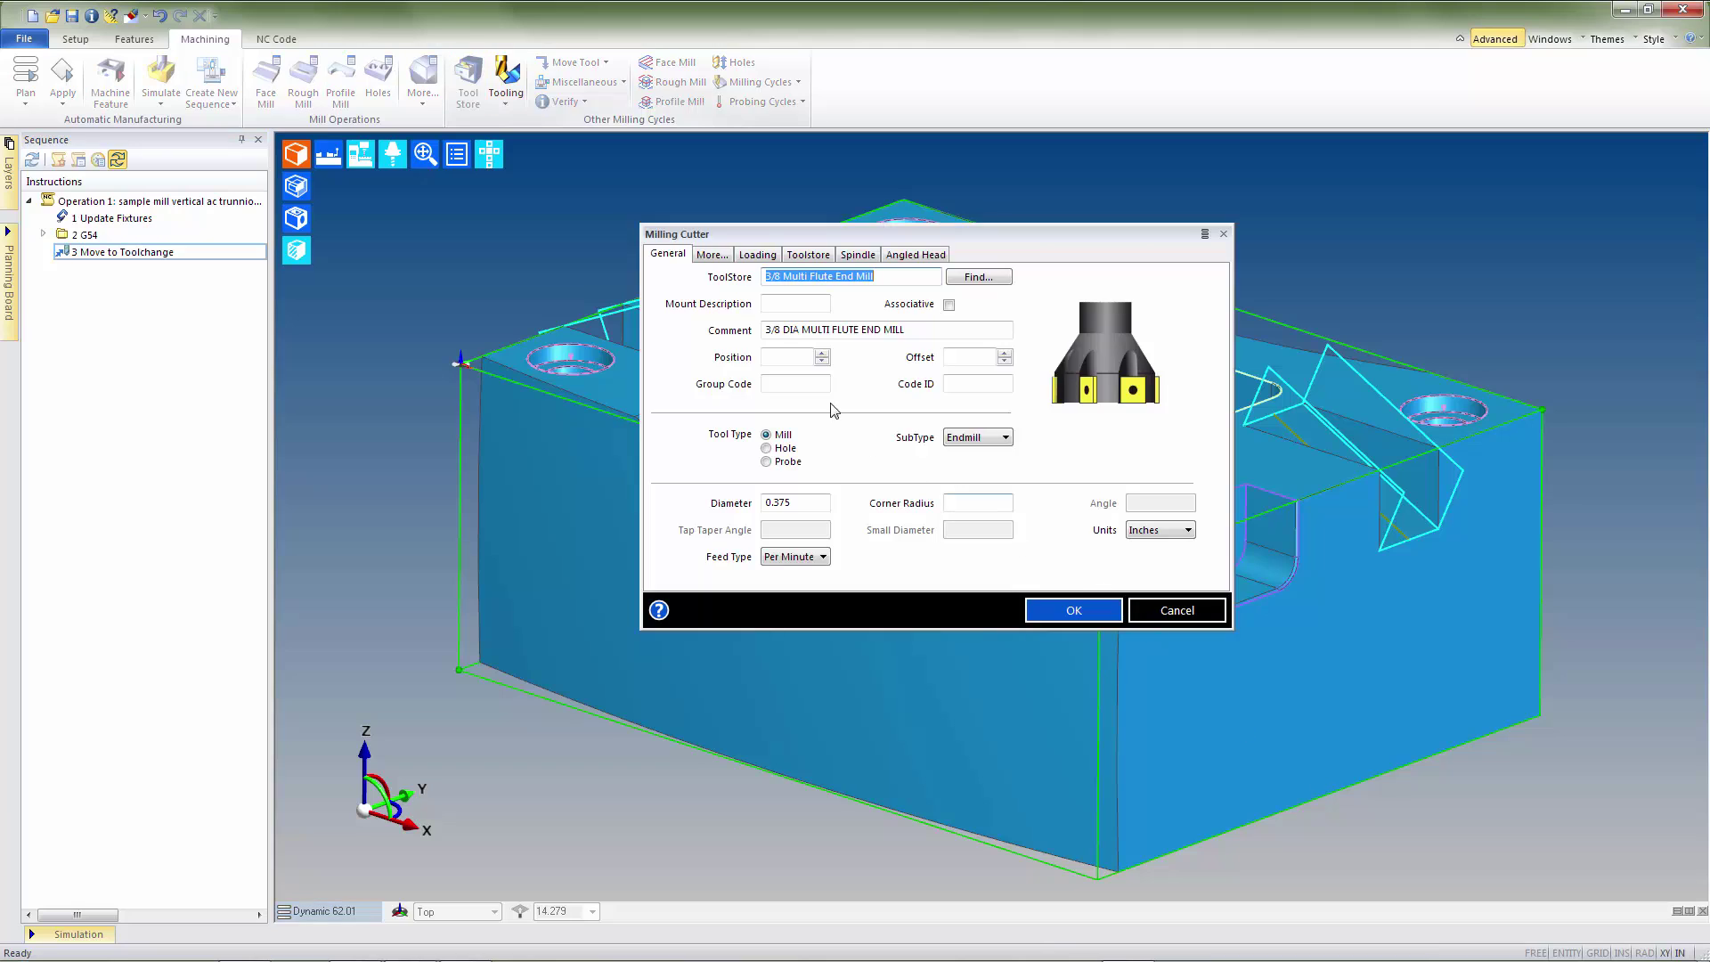
click(783, 358)
text(6)
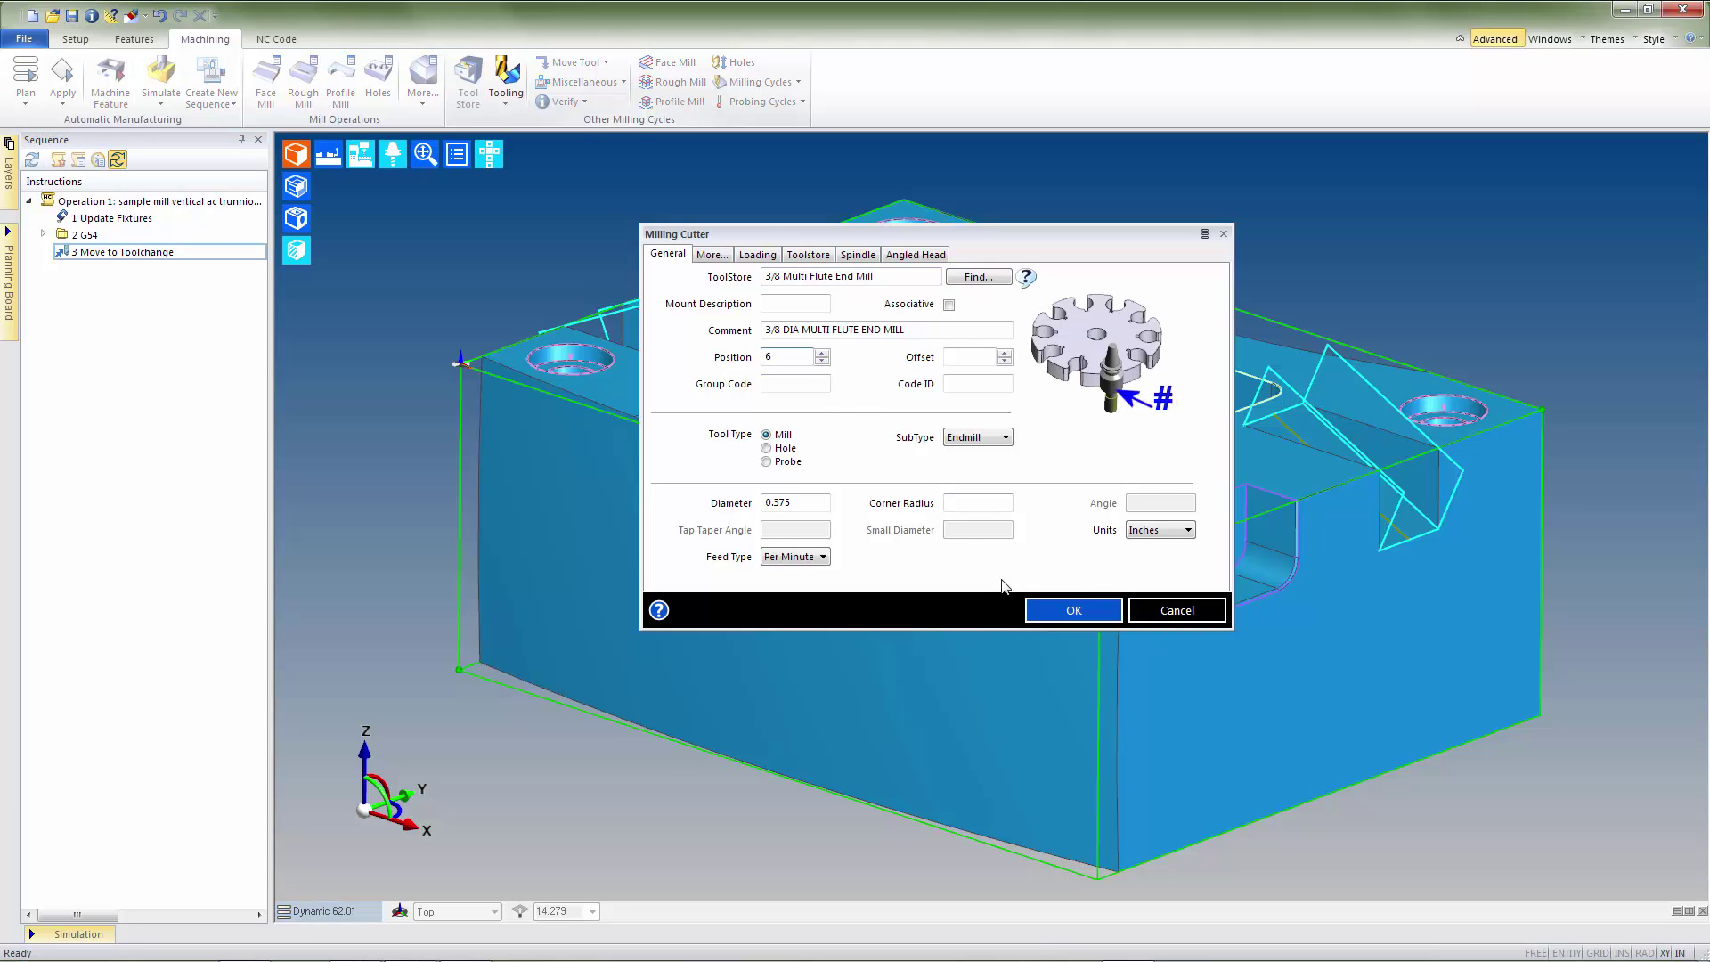
click(1052, 618)
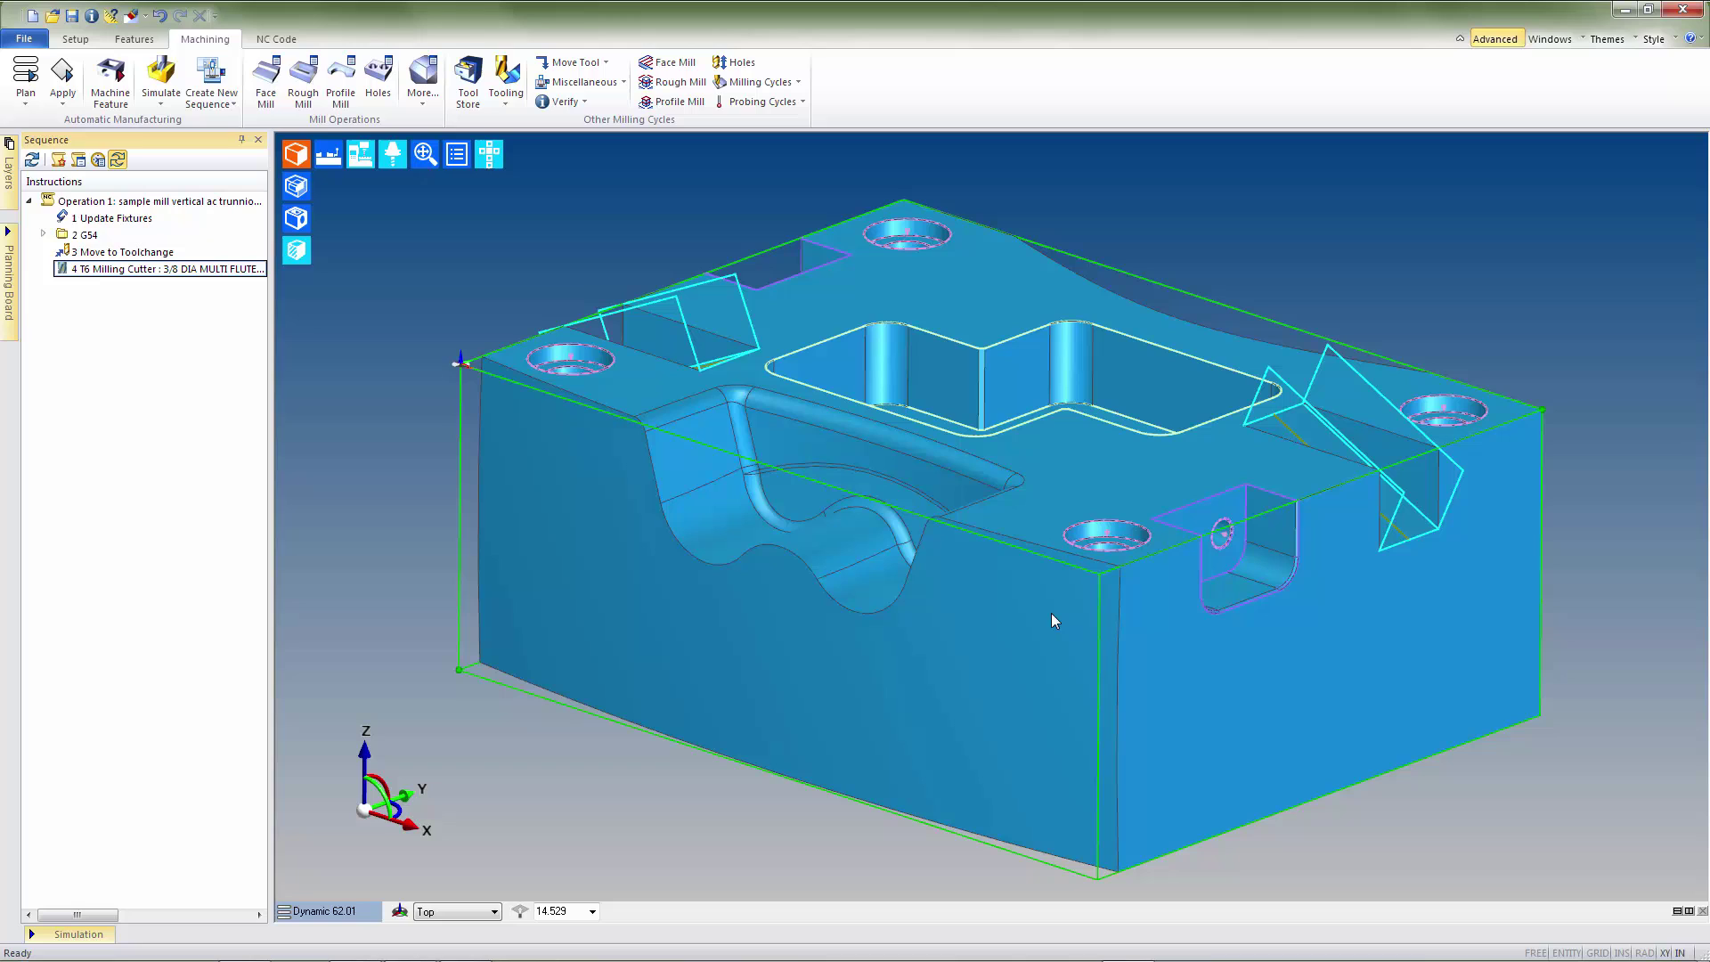
- Insert an Index move with Position To Name set to G55
click(575, 62)
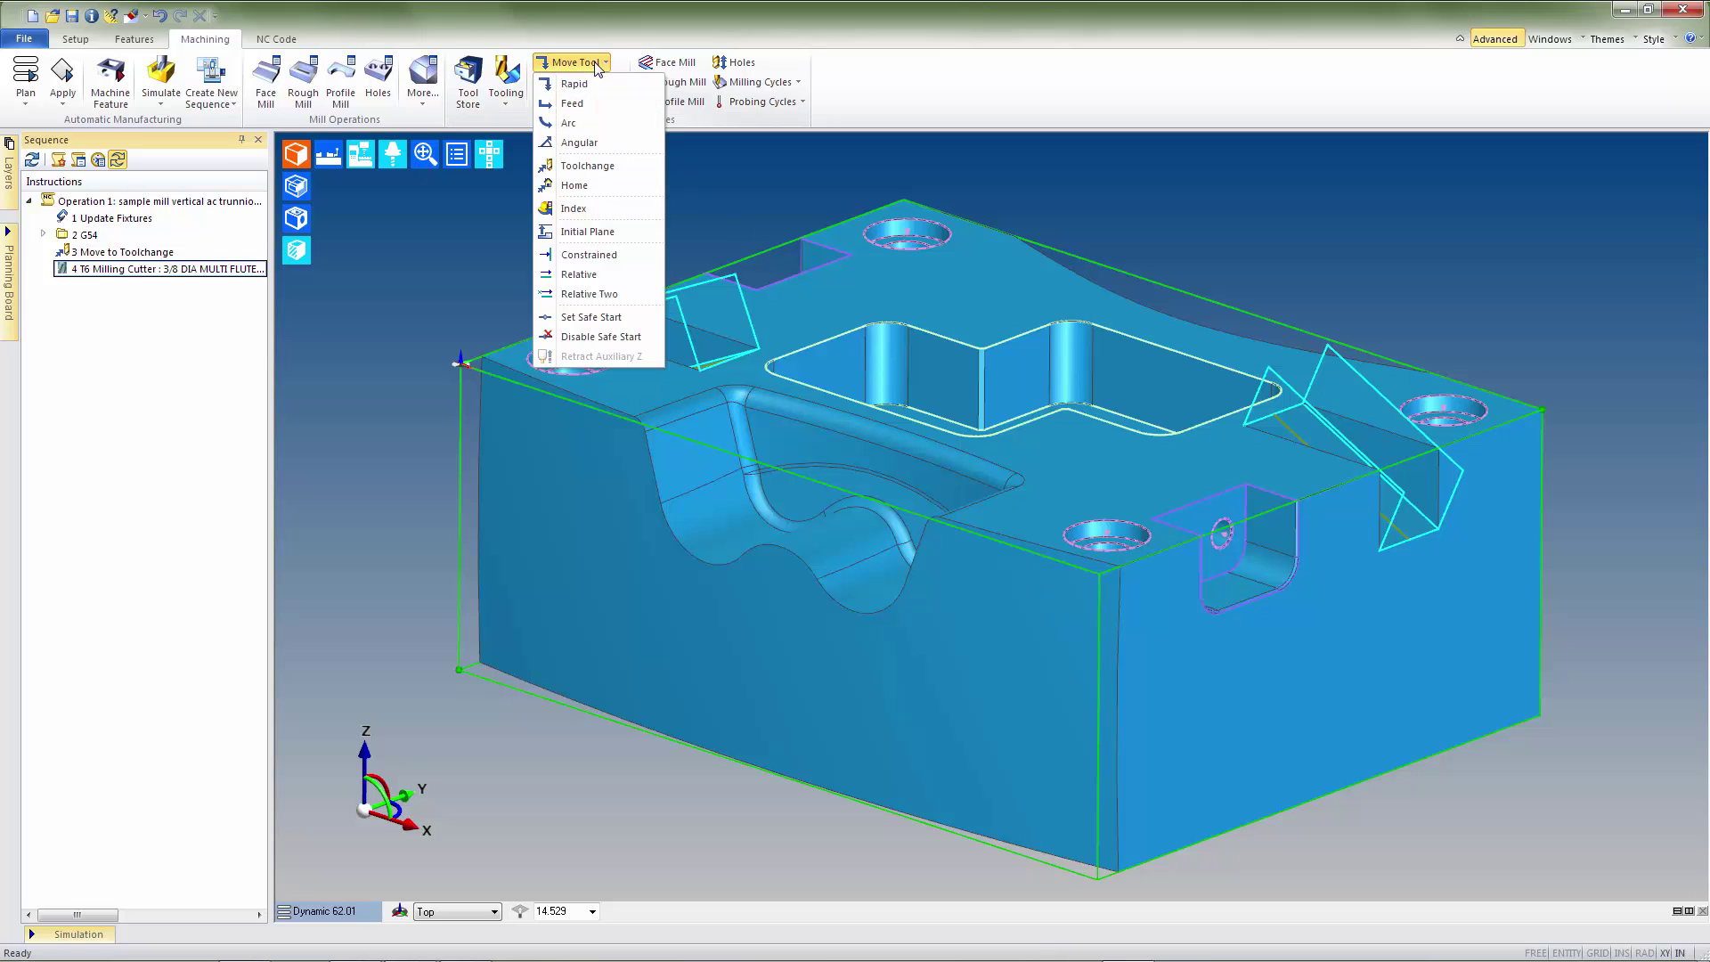
click(605, 212)
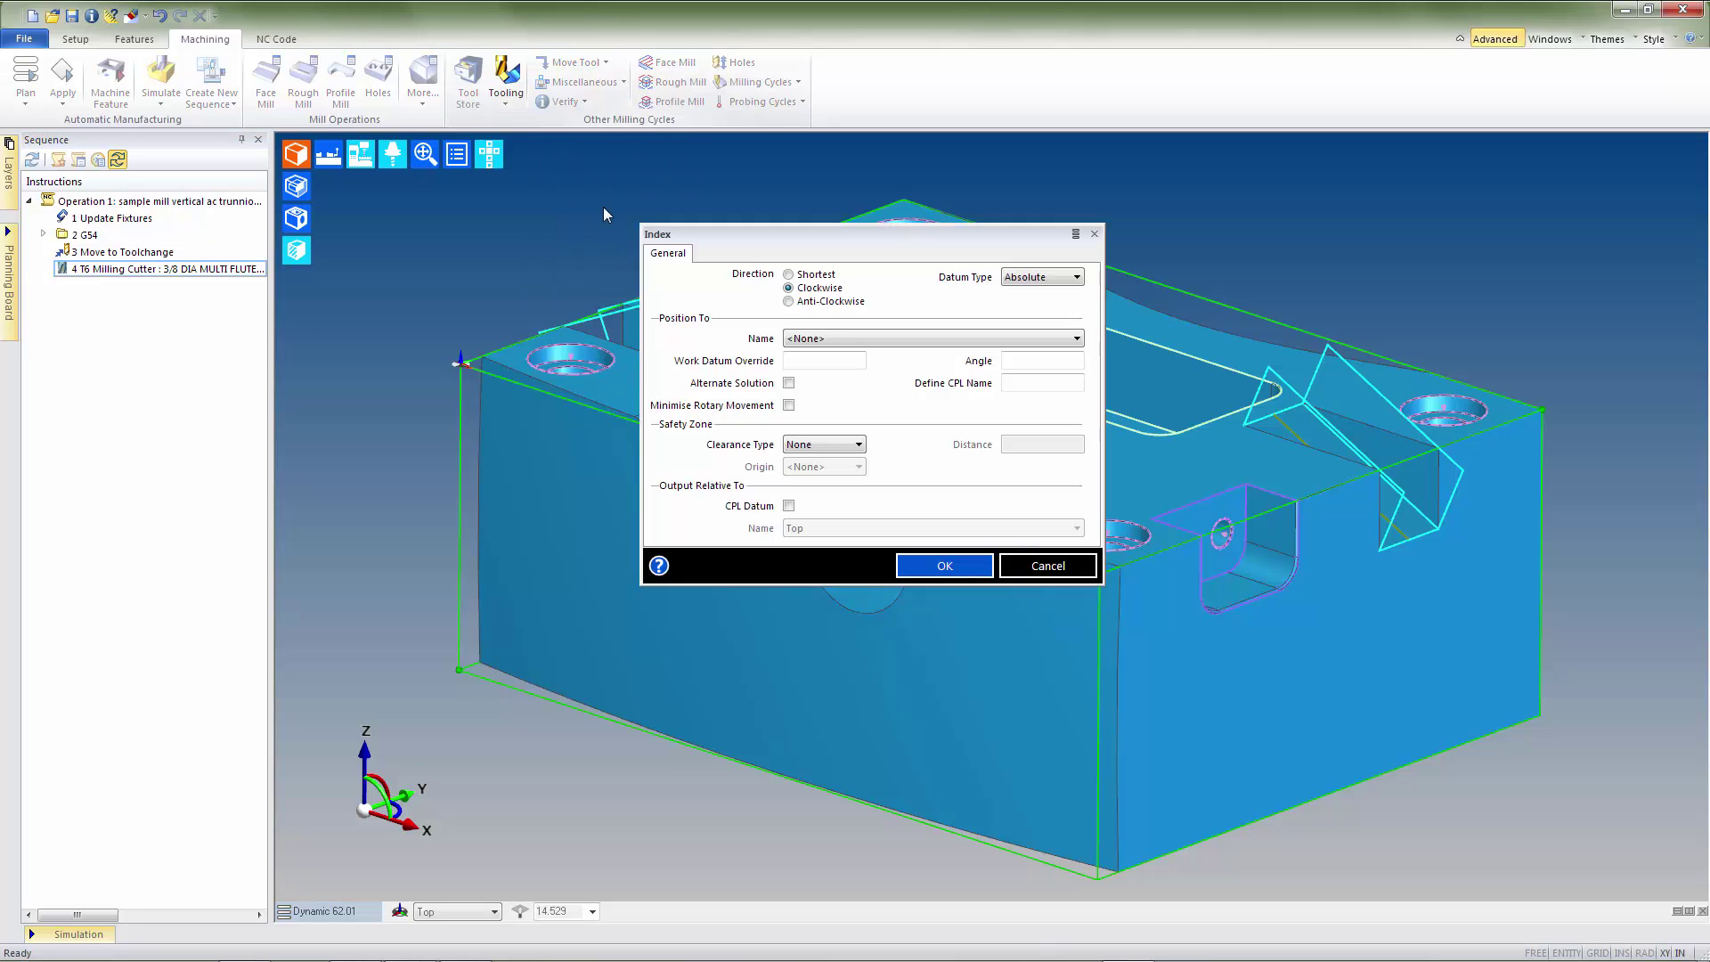
click(962, 340)
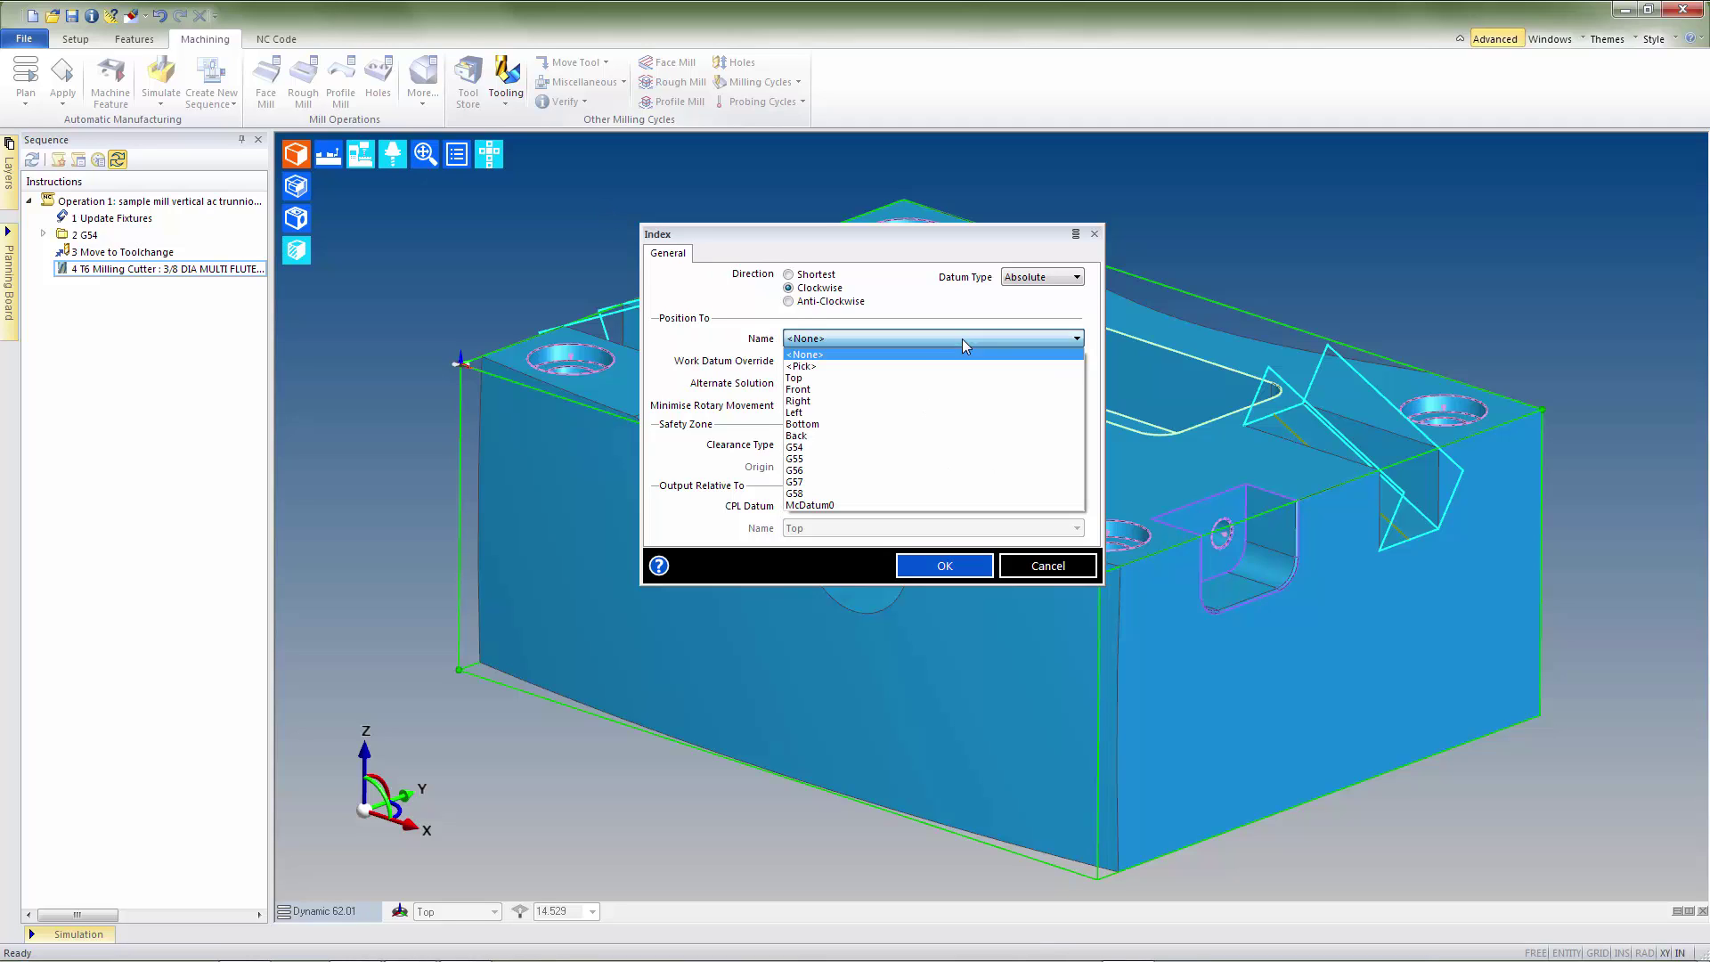
click(837, 459)
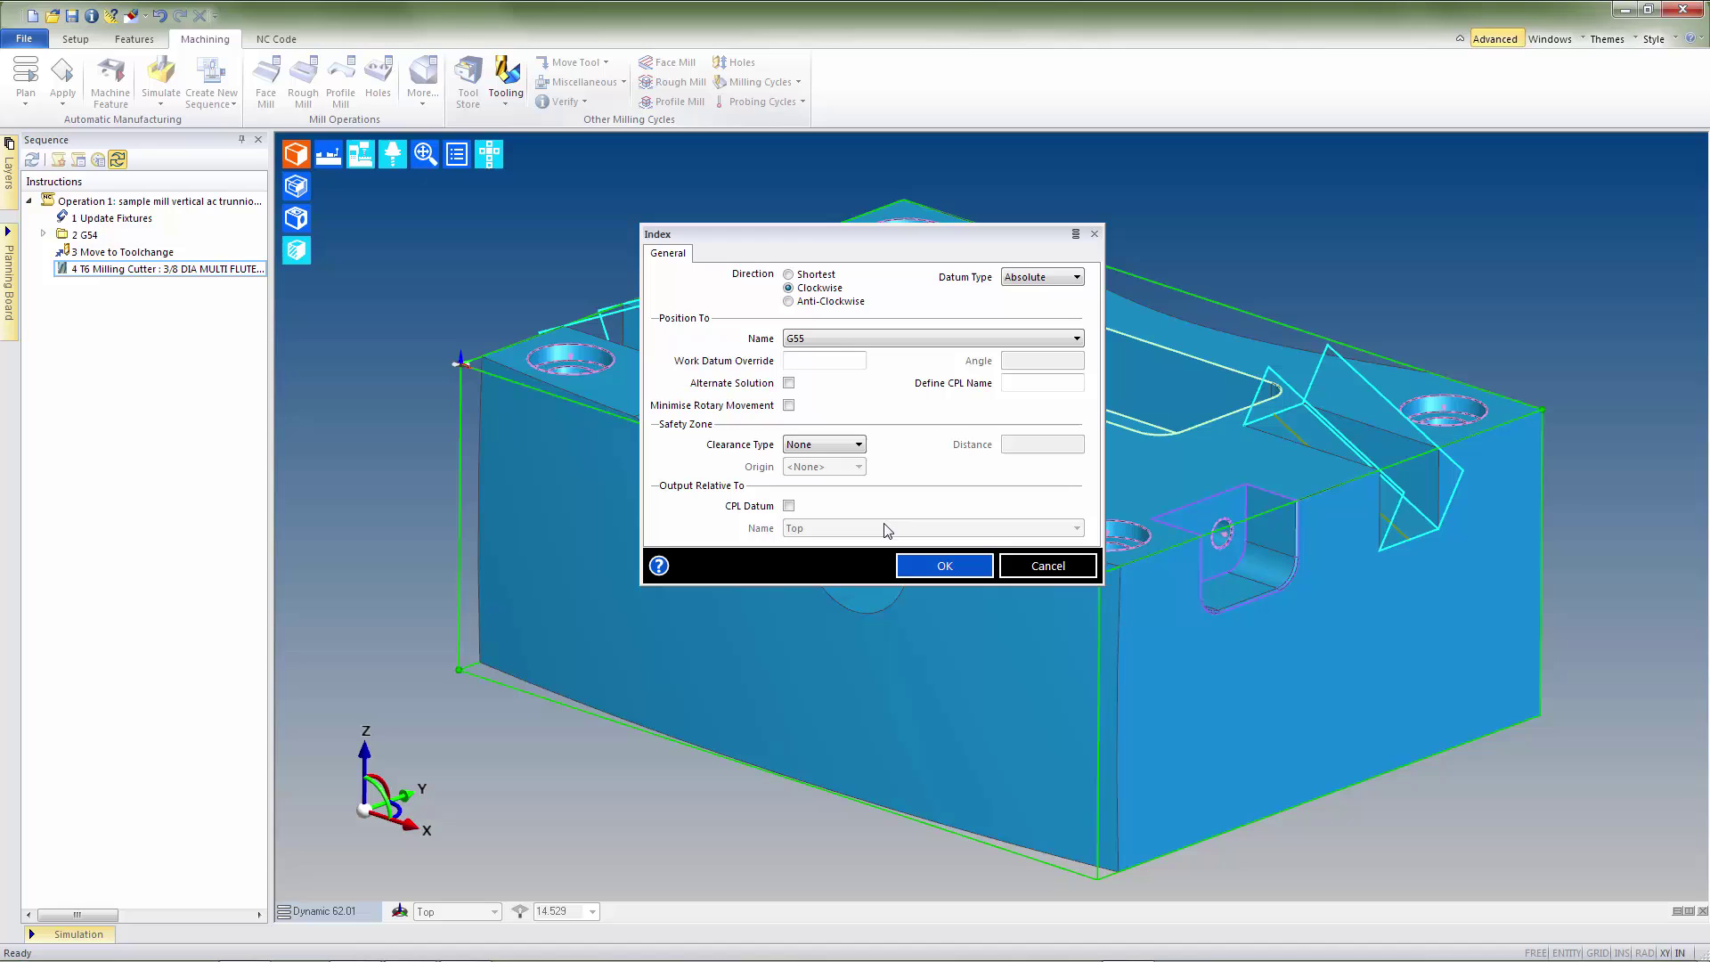
click(907, 566)
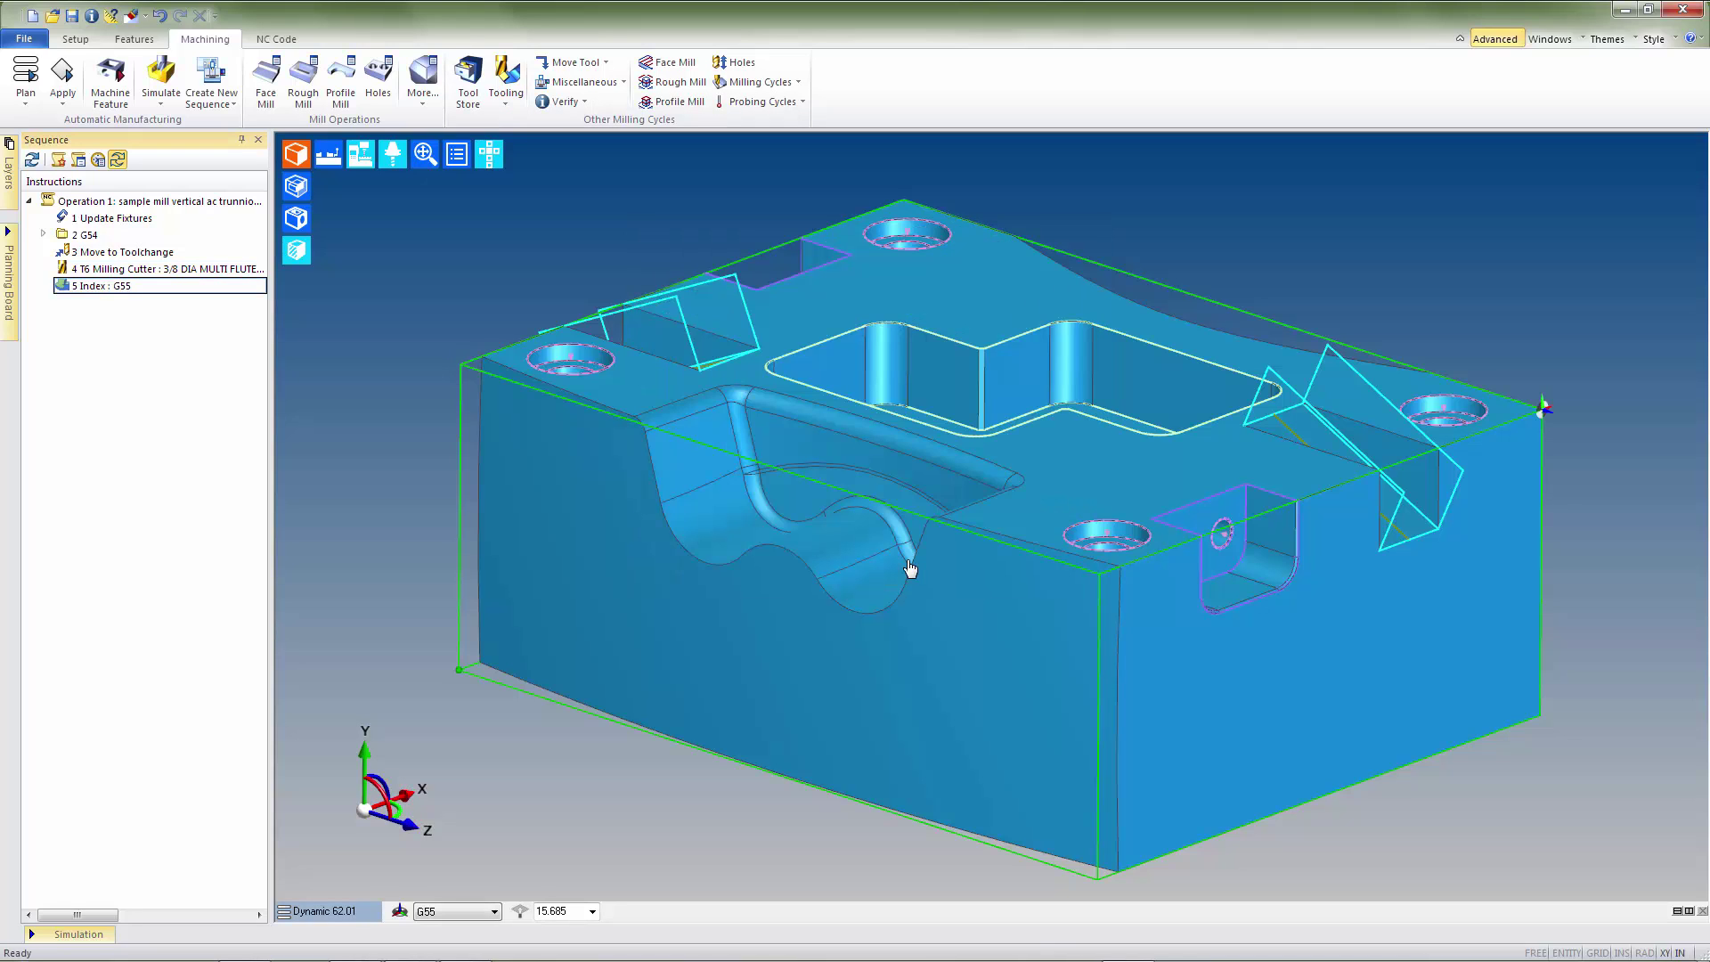
- Create a Rough Mill operation on feature 12: 2D Open Pocket and generate its toolpath
click(674, 81)
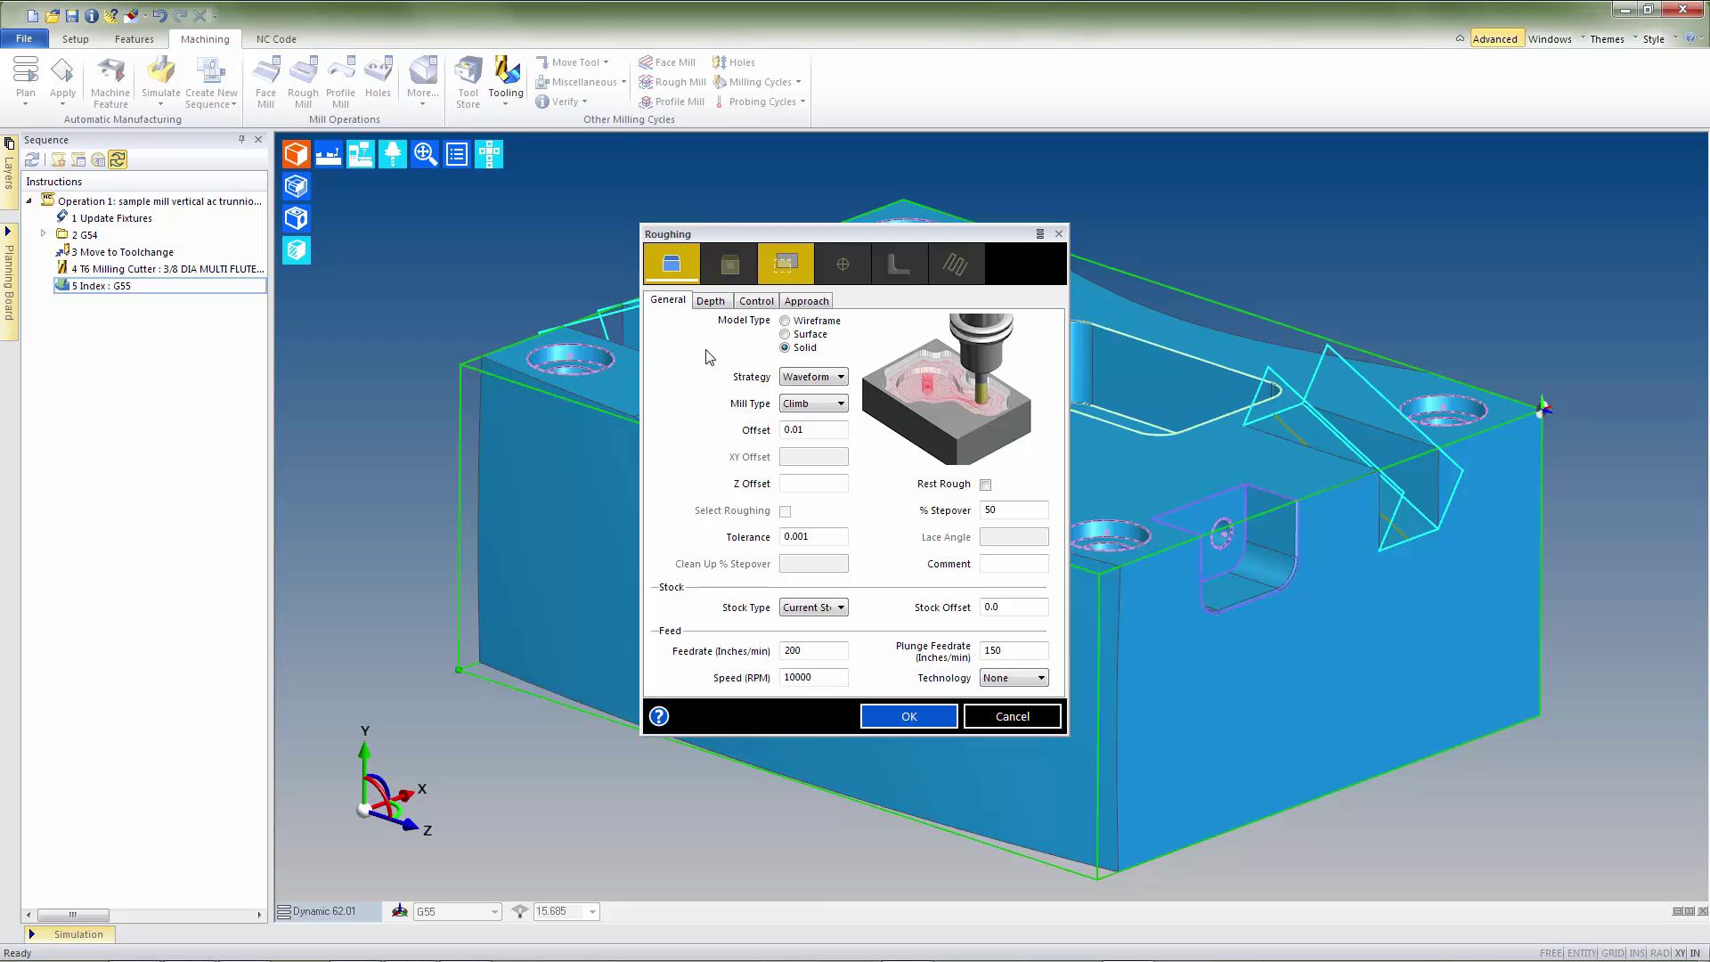
click(894, 716)
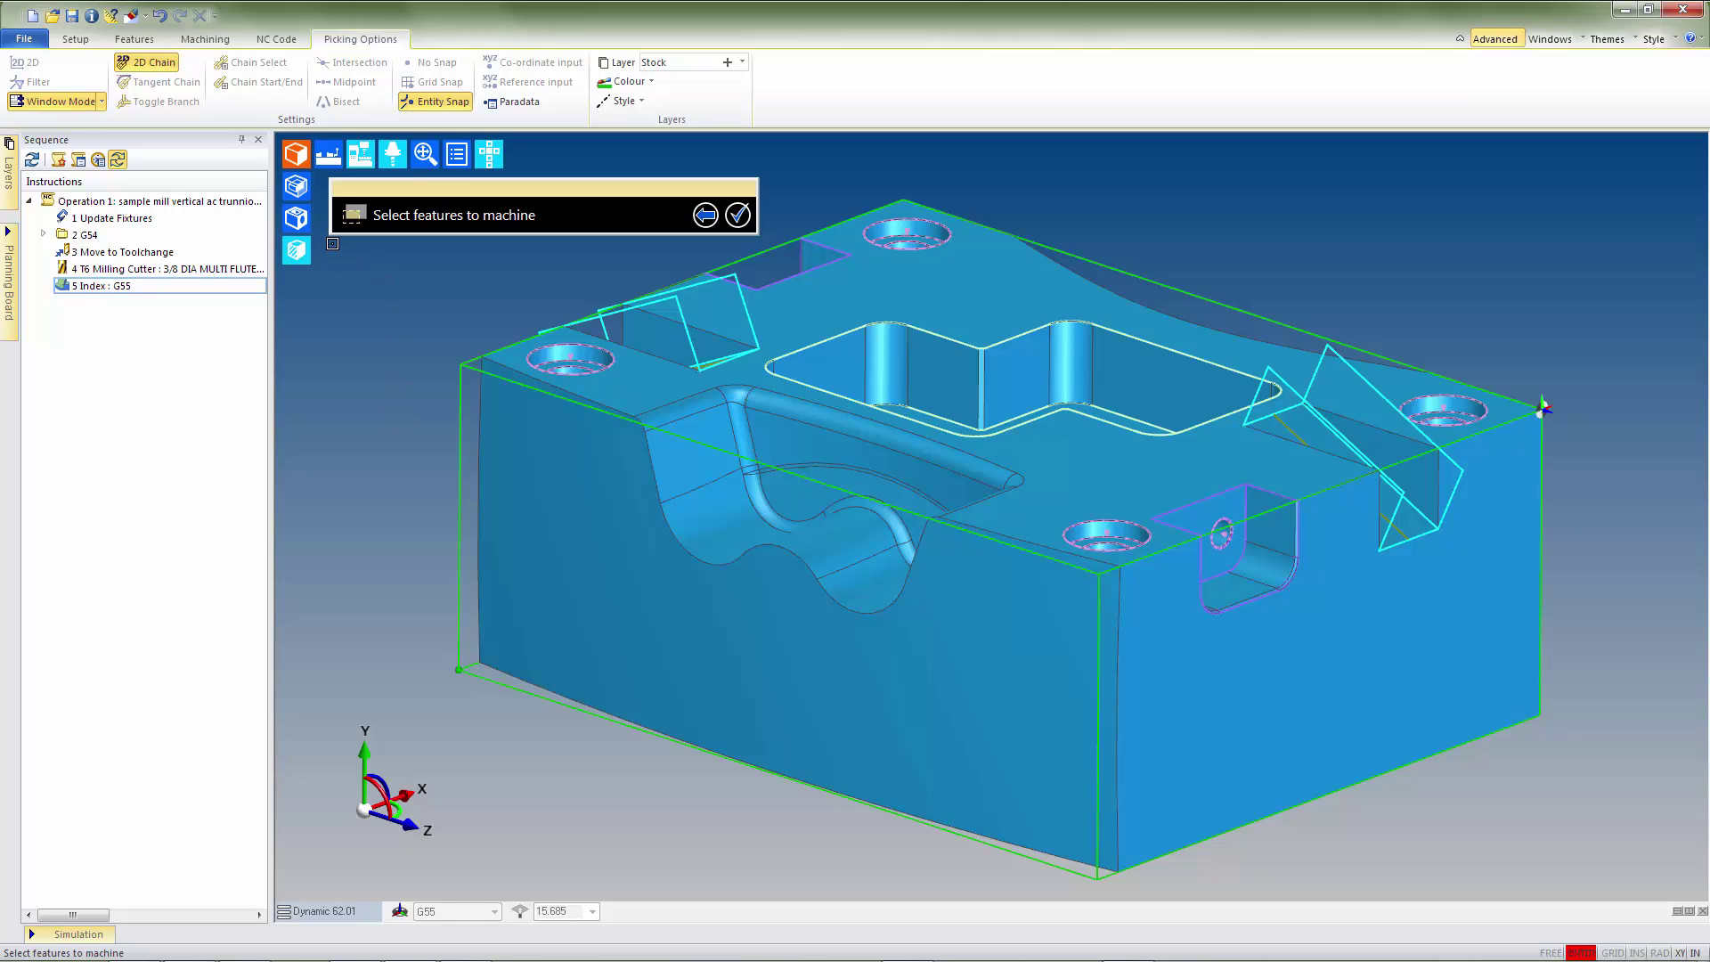
click(299, 218)
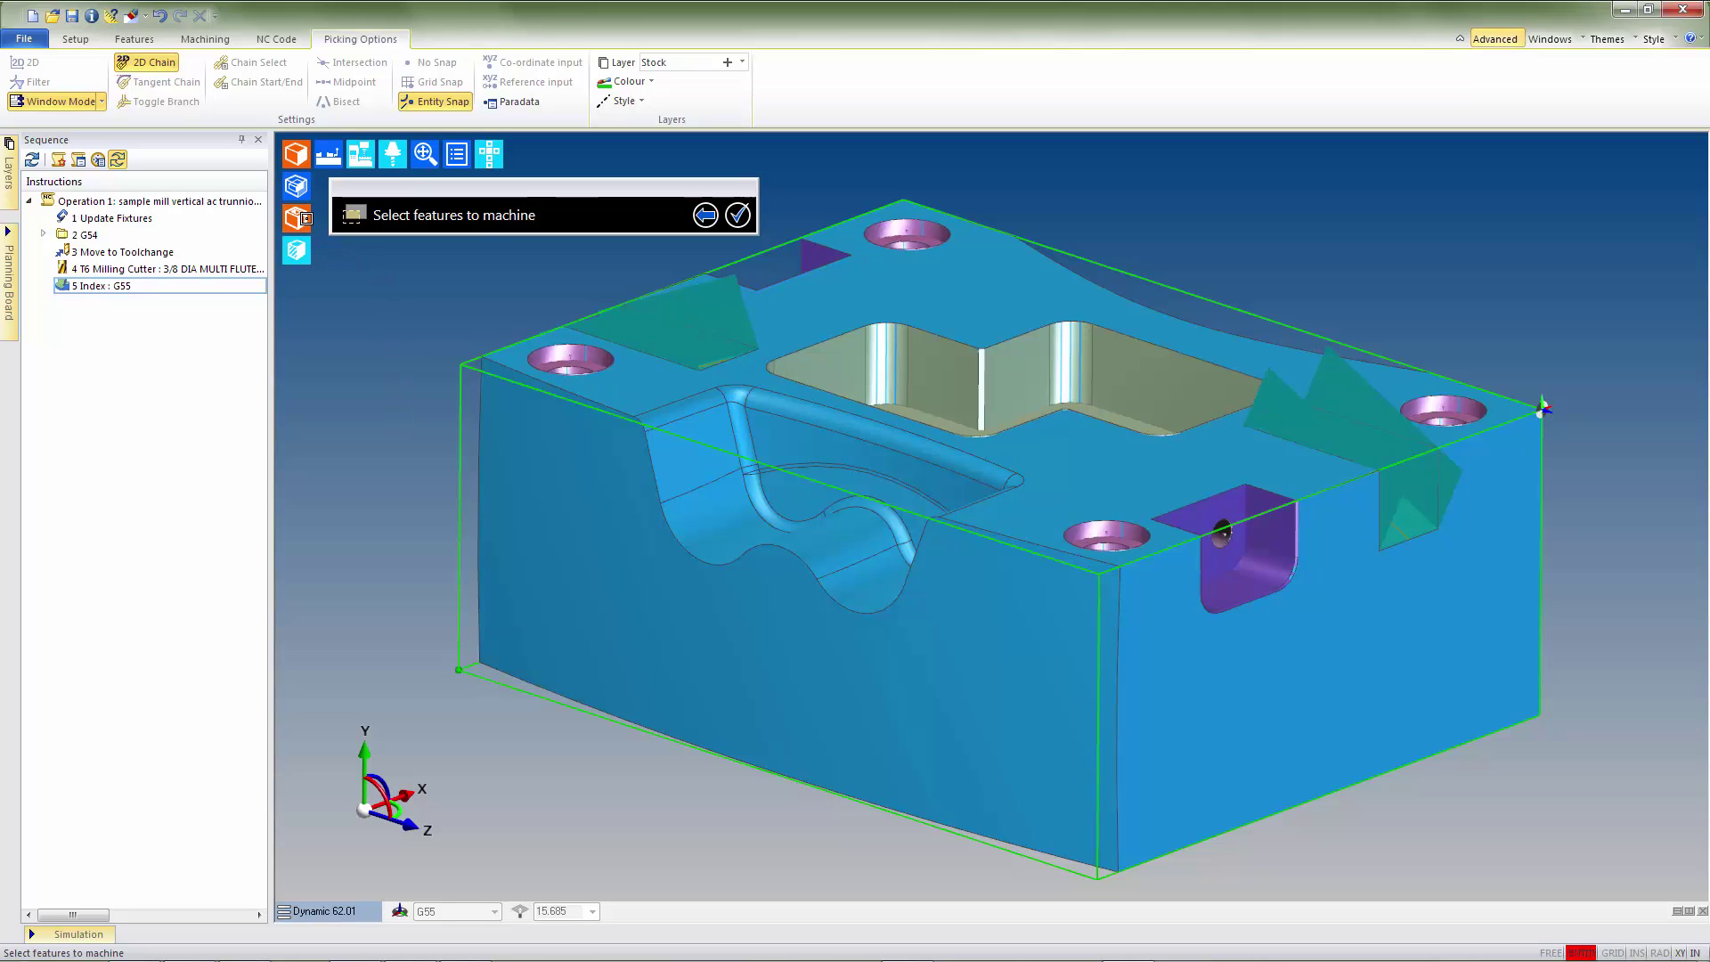
right_click(9, 363)
mouse_move(71, 370)
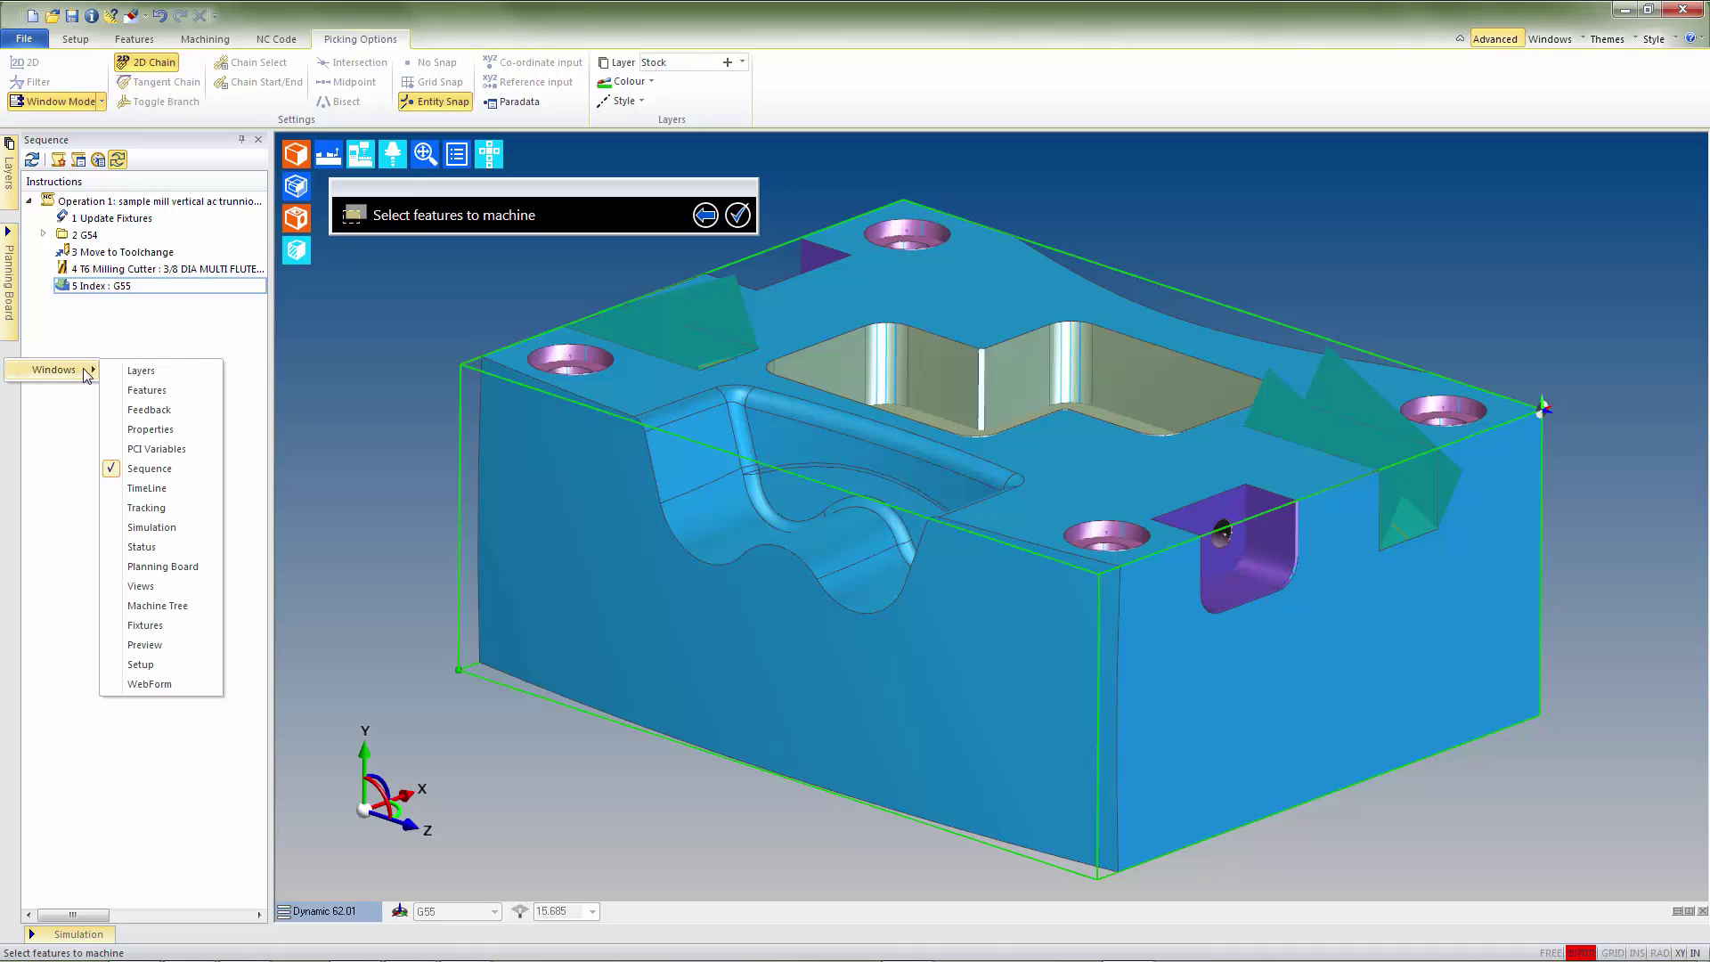
click(137, 397)
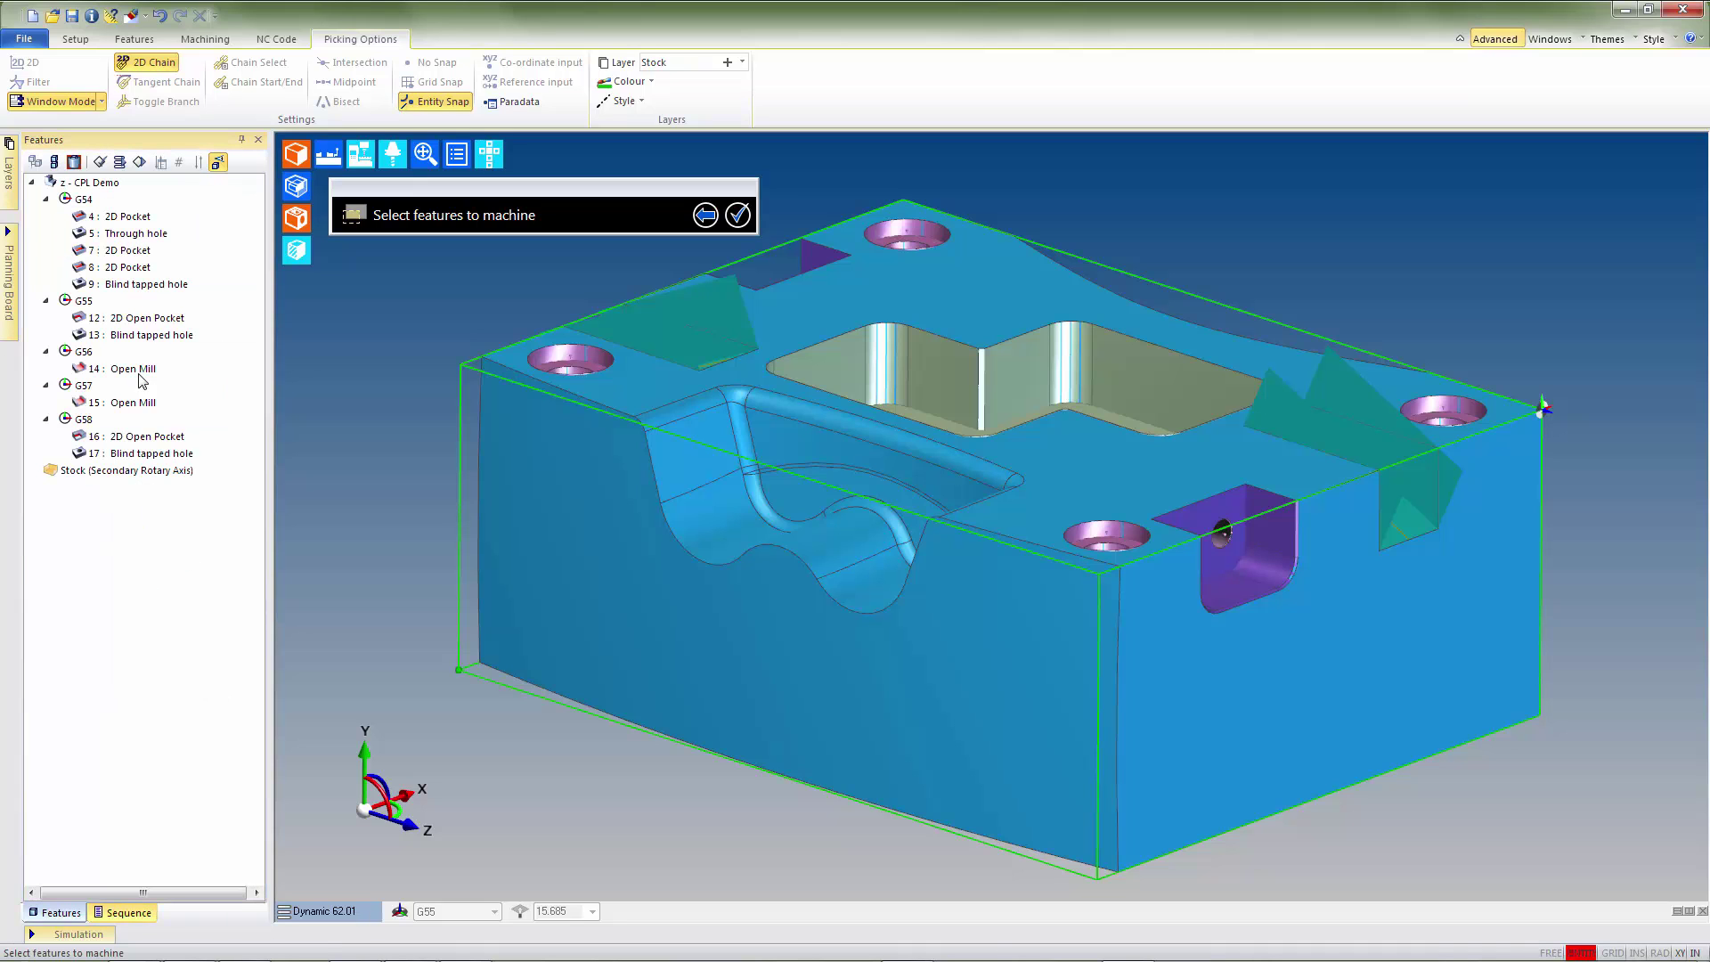
click(161, 321)
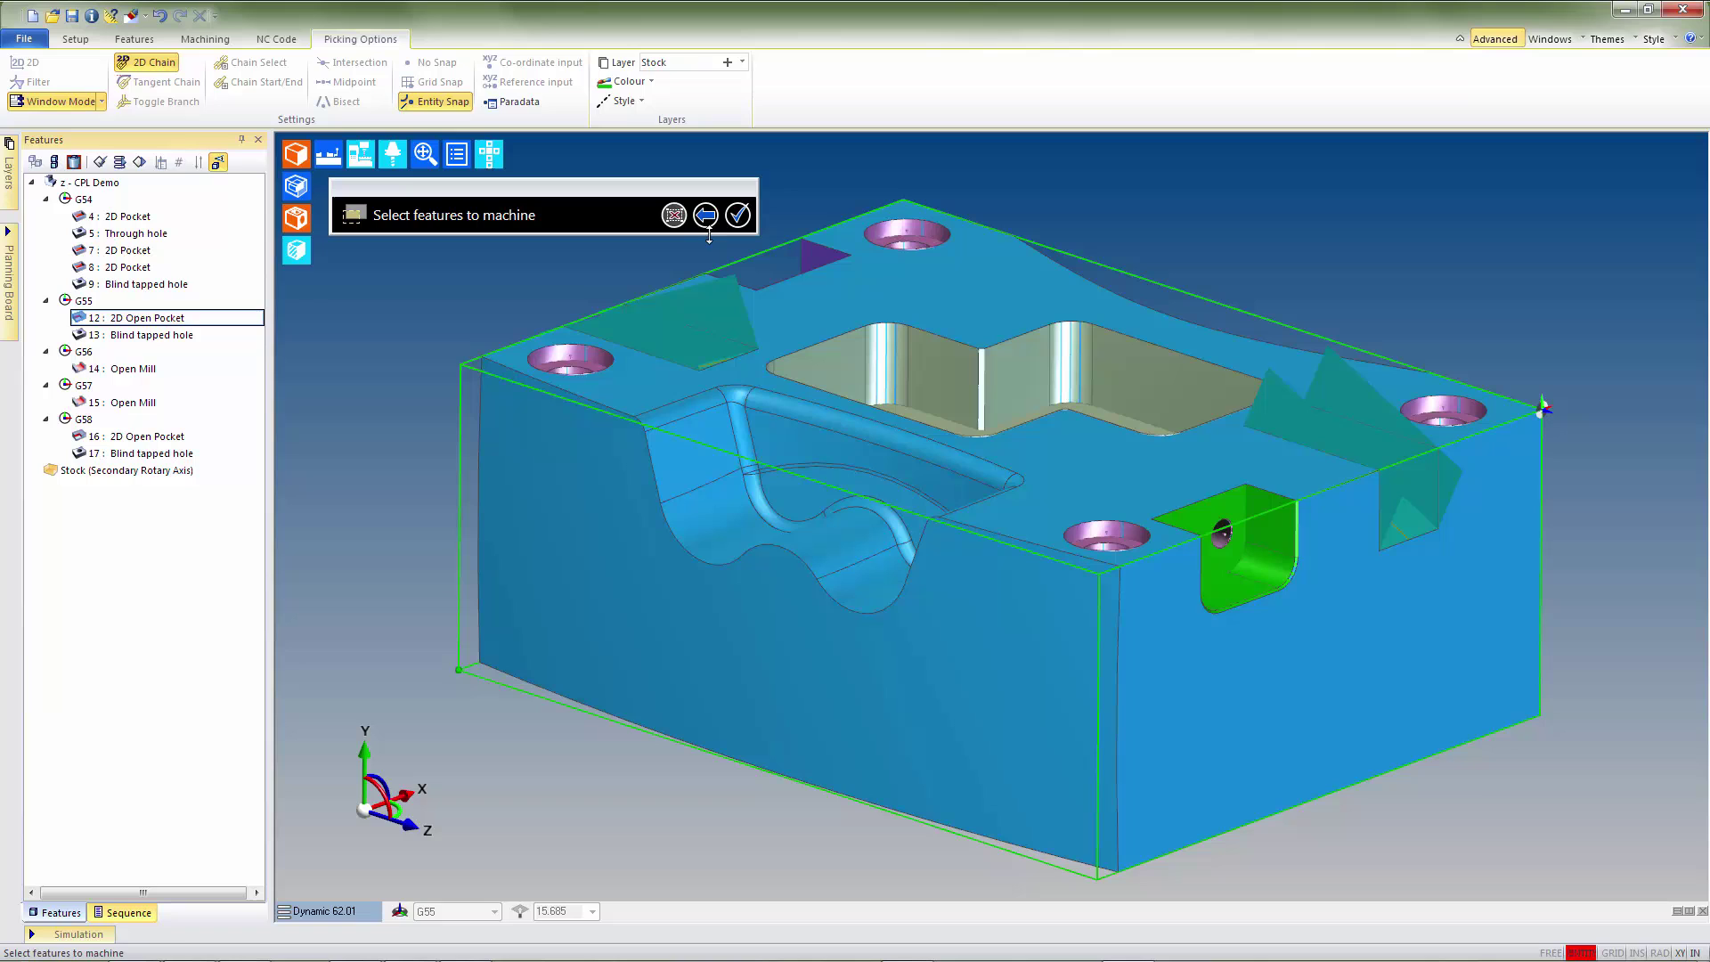
click(738, 216)
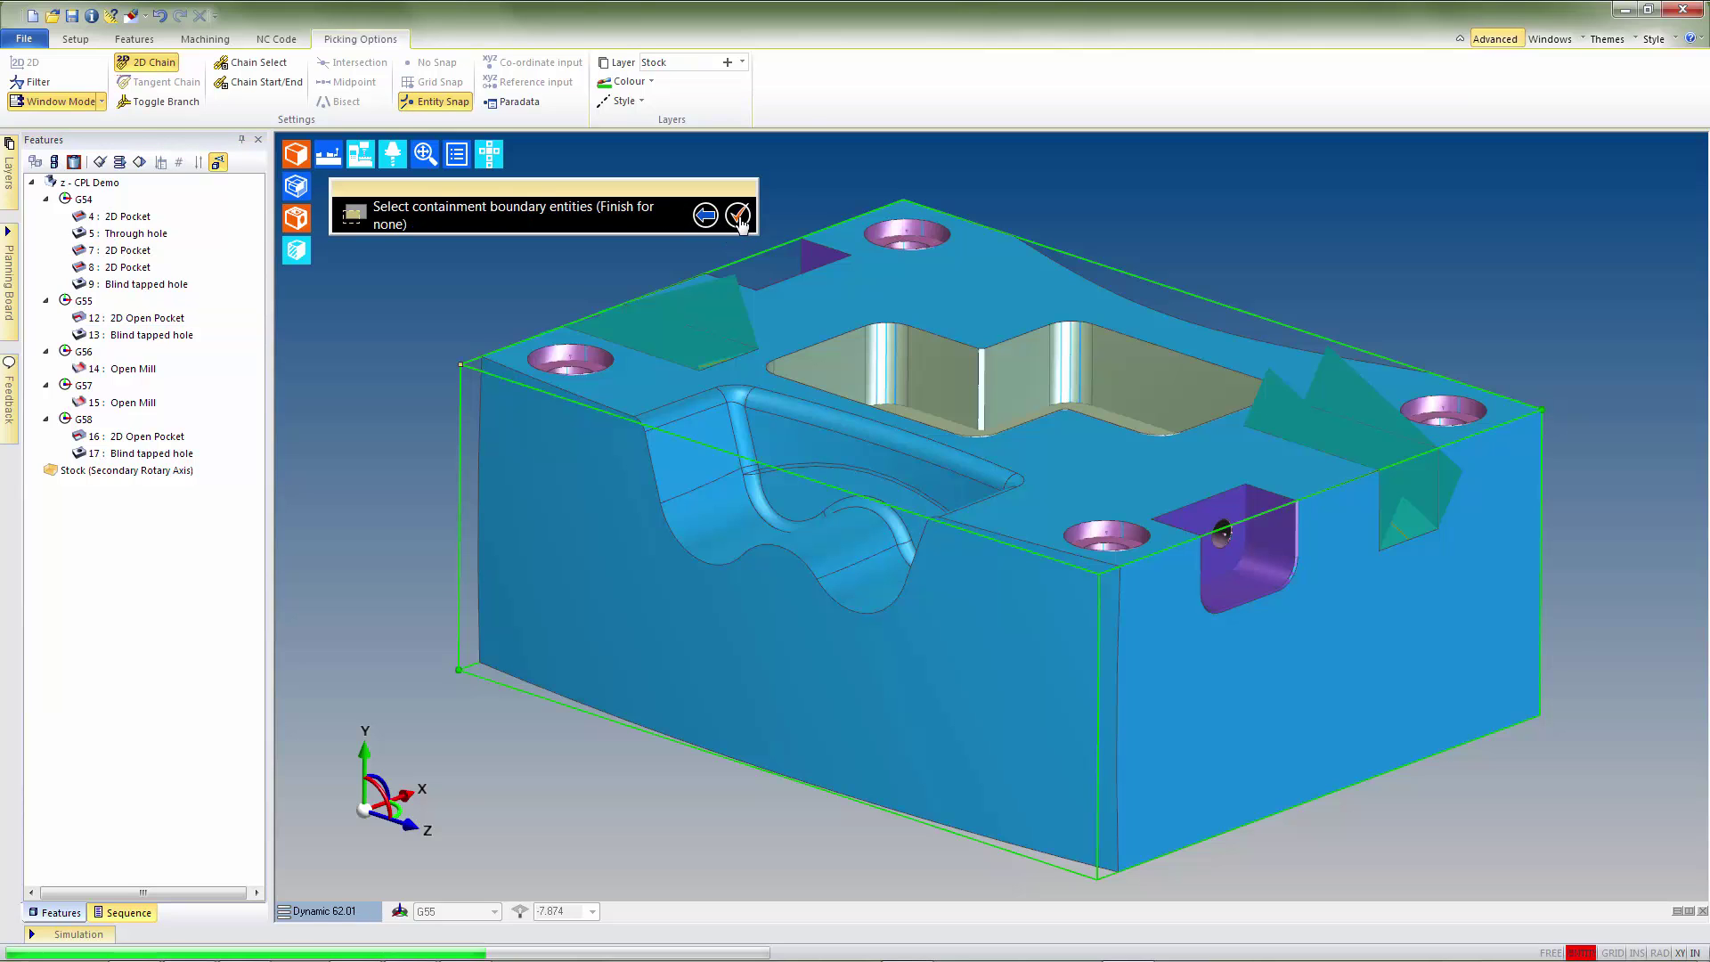
click(738, 216)
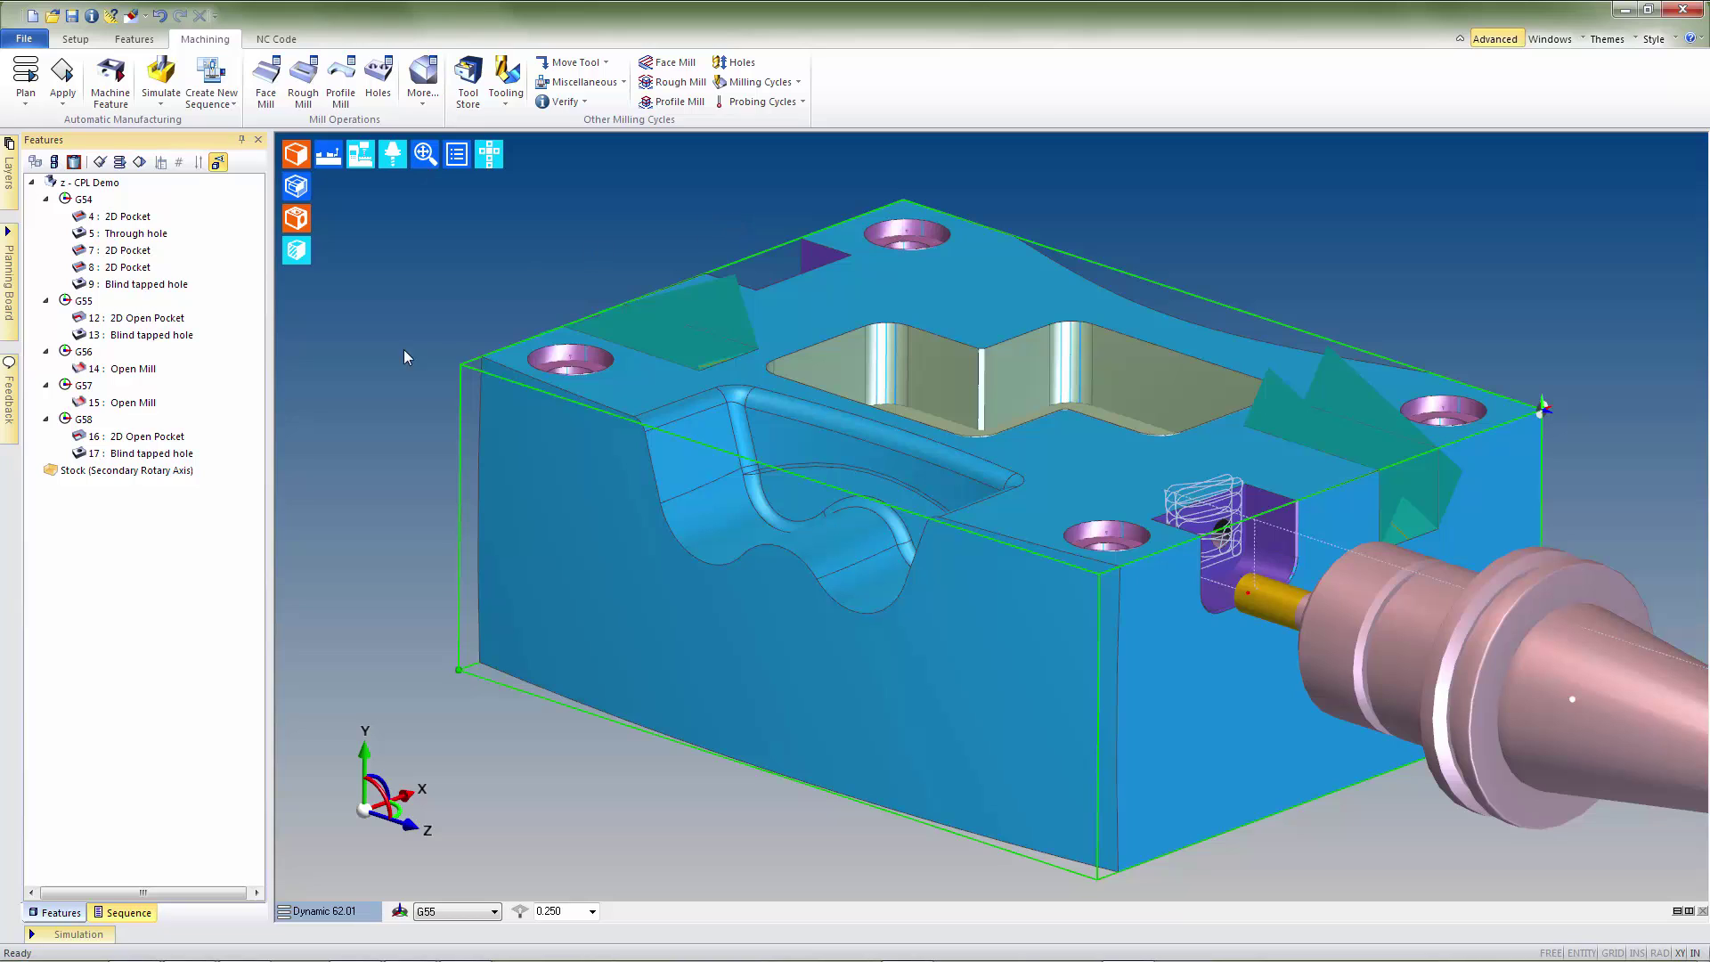
- Return to the Sequence tab to see the new 6 Roughing step
click(120, 912)
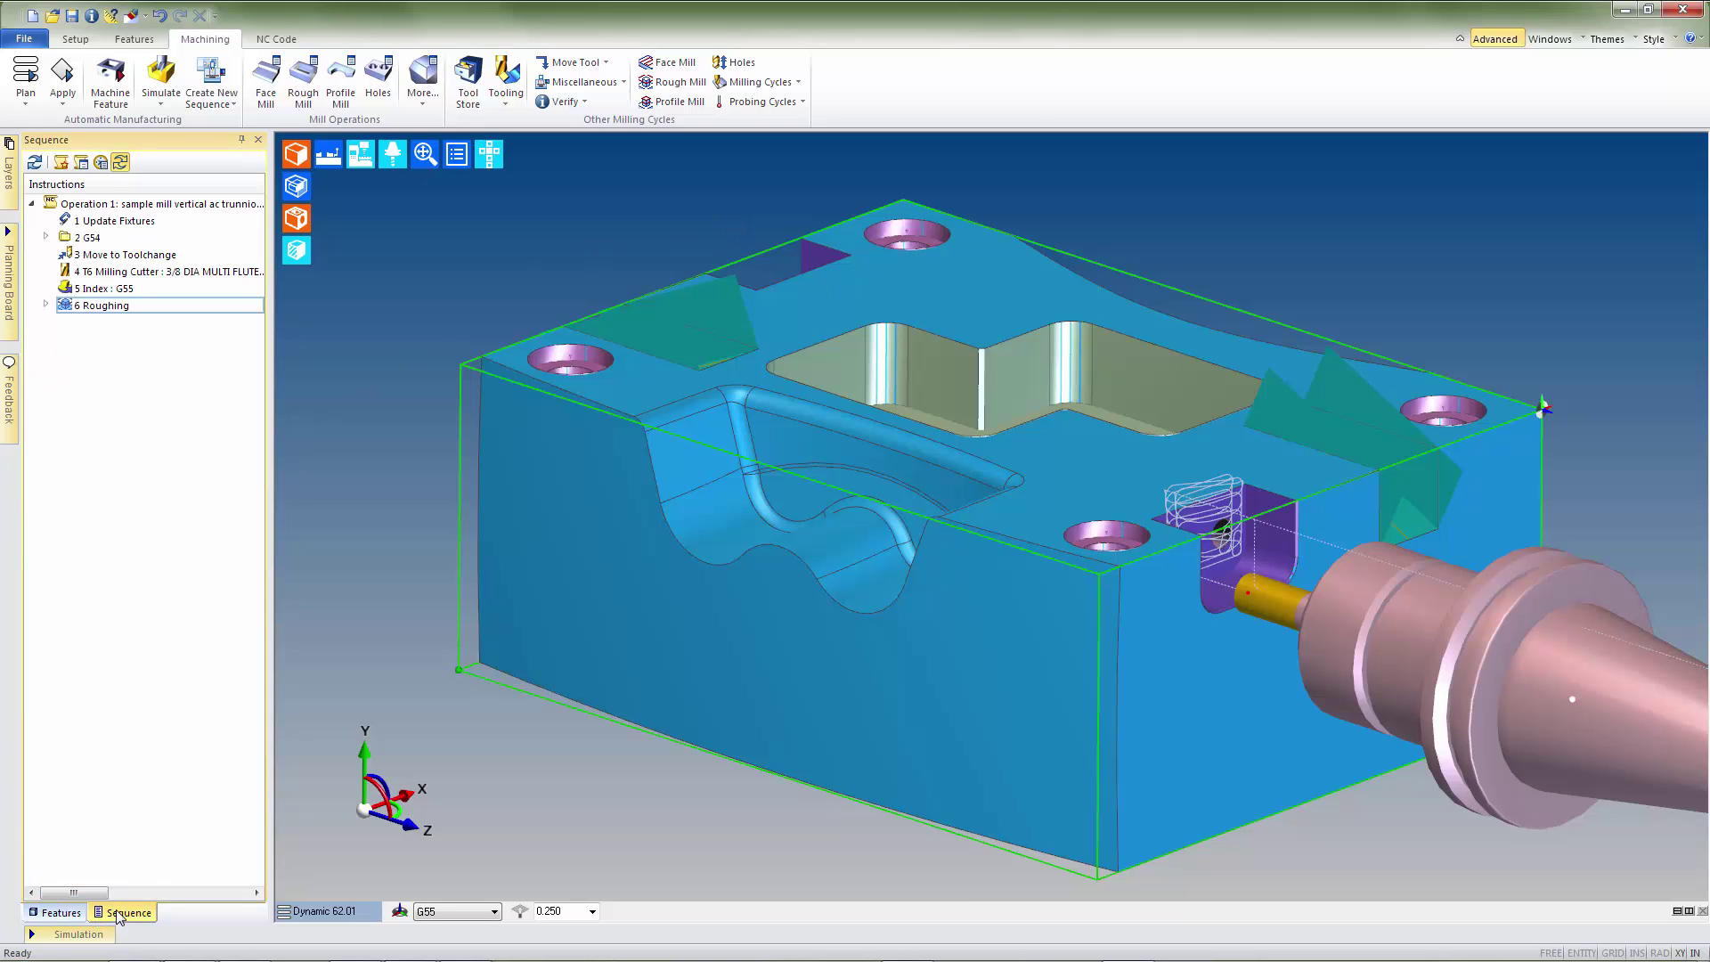